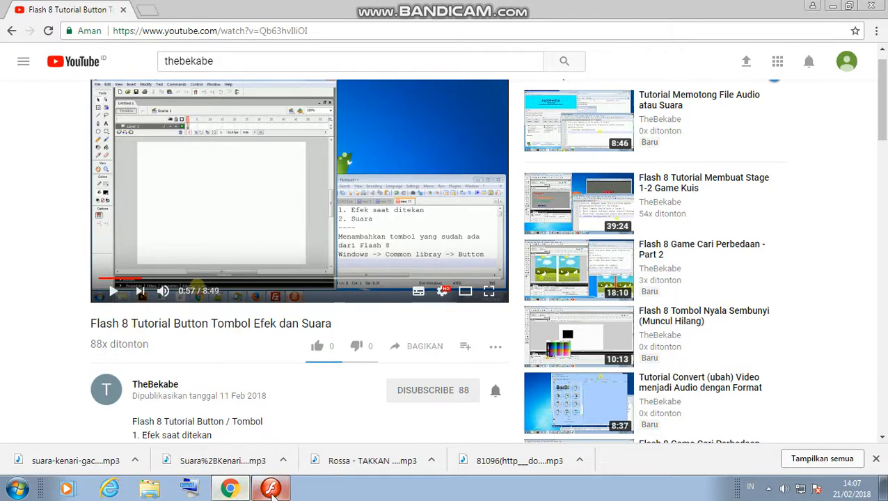
# Open Flash's built-in Buttons common library, then bring the tutorial video back up.
pyautogui.click(271, 489)
pyautogui.click(258, 21)
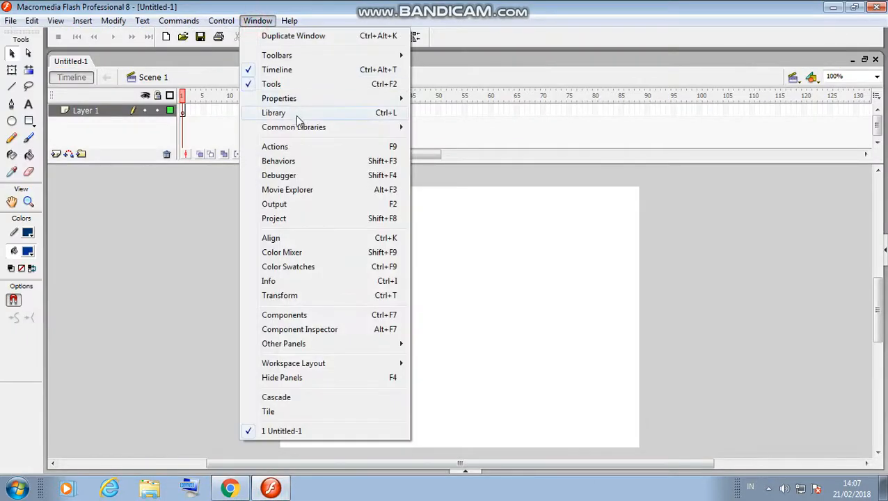
pyautogui.moveTo(297, 128)
pyautogui.click(485, 129)
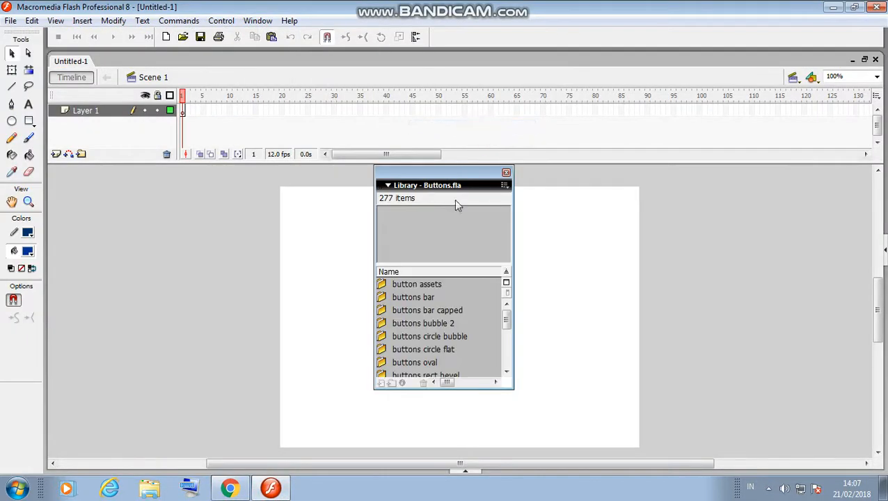
pyautogui.click(230, 489)
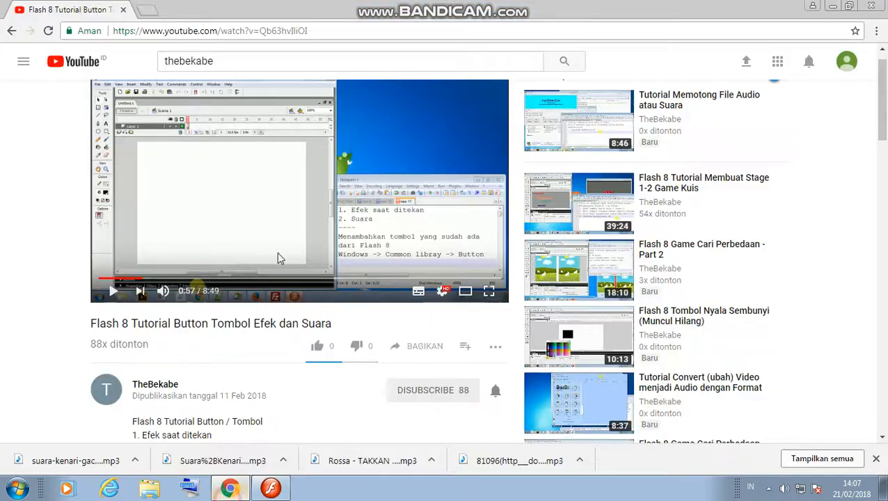
# Play the tutorial on to 1:06, pause it, and return to Flash.
pyautogui.click(319, 167)
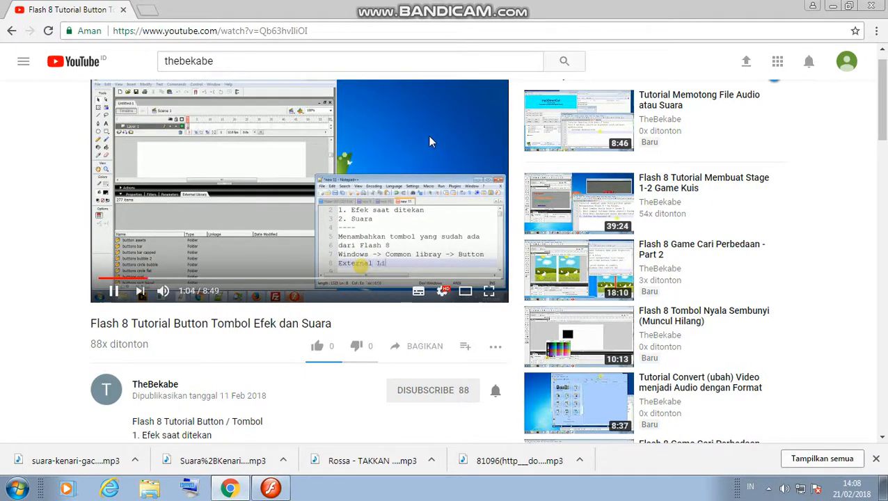
pyautogui.click(427, 136)
pyautogui.click(270, 488)
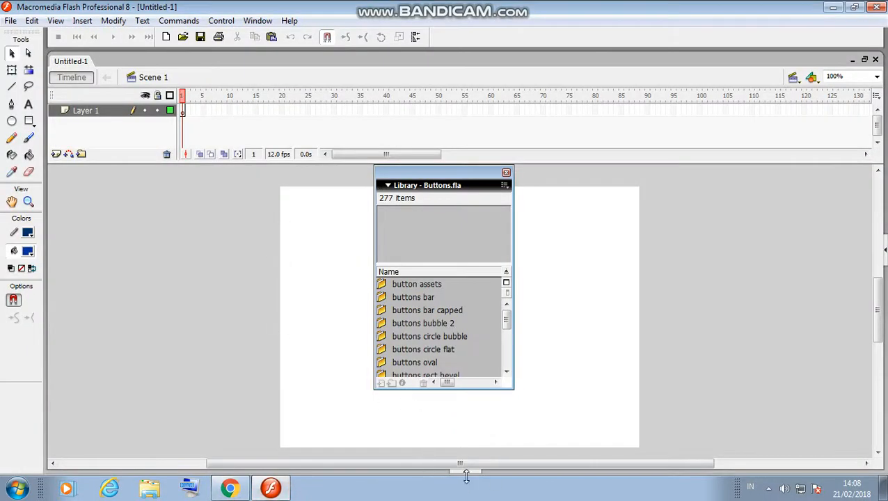
# Find 'arcade button - green' in the classic buttons library folder and copy it.
pyautogui.click(465, 471)
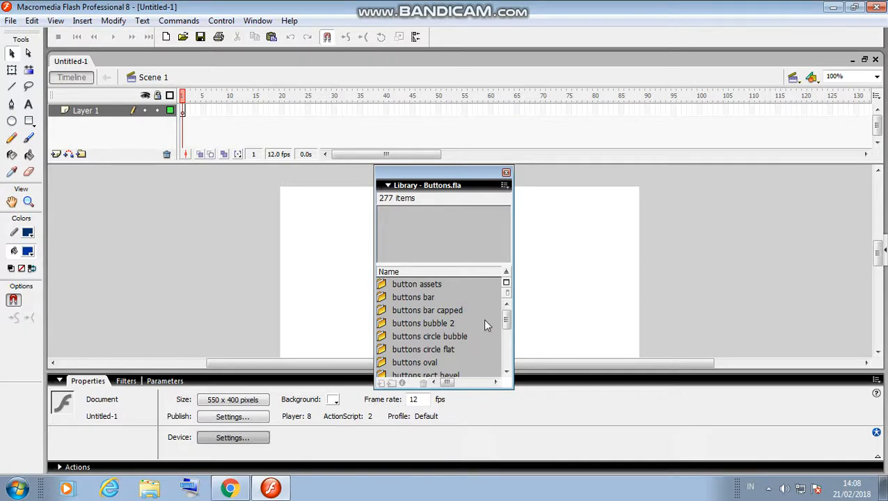
pyautogui.moveTo(506, 318); pyautogui.dragTo(506, 367)
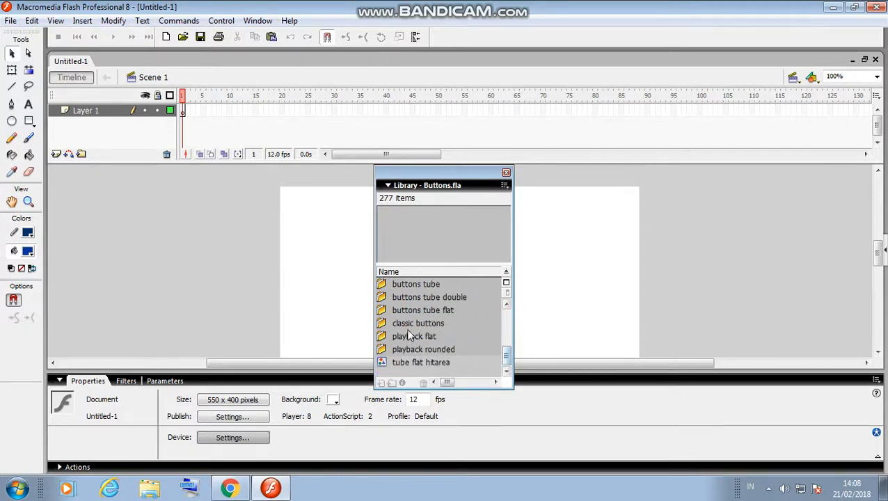
pyautogui.click(383, 324)
pyautogui.click(382, 324)
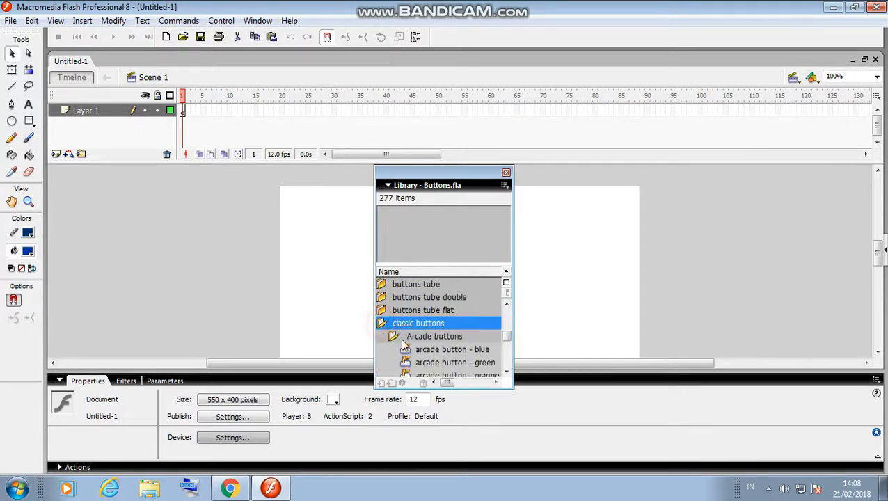
pyautogui.click(487, 362)
pyautogui.rightClick(489, 365)
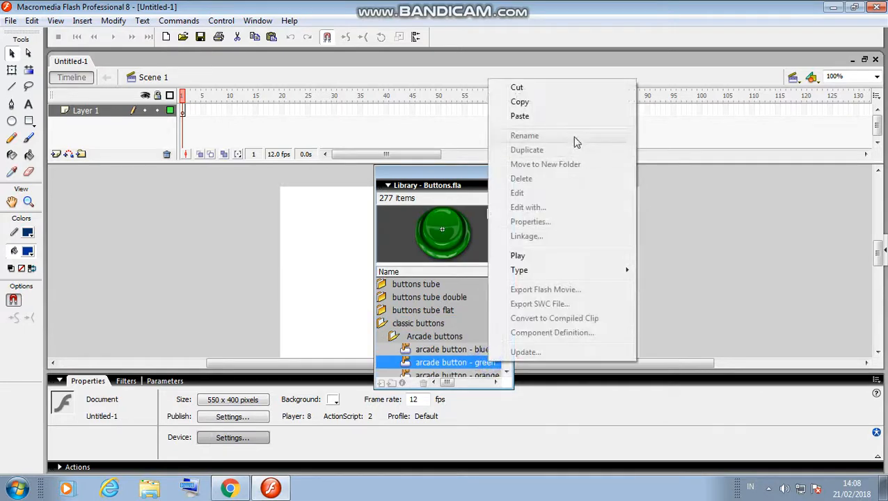
pyautogui.click(557, 101)
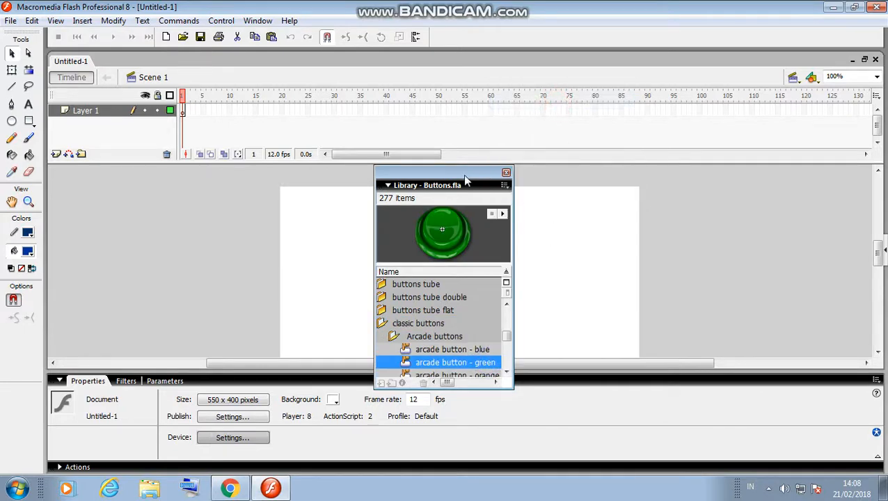
# Paste the green arcade button onto the stage and move it near the top.
pyautogui.moveTo(463, 174); pyautogui.dragTo(796, 25)
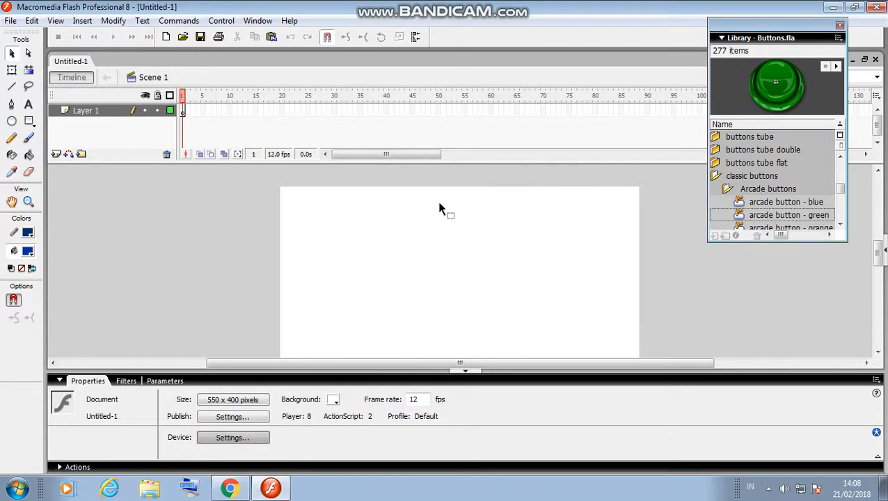
pyautogui.rightClick(432, 202)
pyautogui.click(463, 242)
pyautogui.moveTo(463, 241); pyautogui.dragTo(455, 197)
pyautogui.click(231, 488)
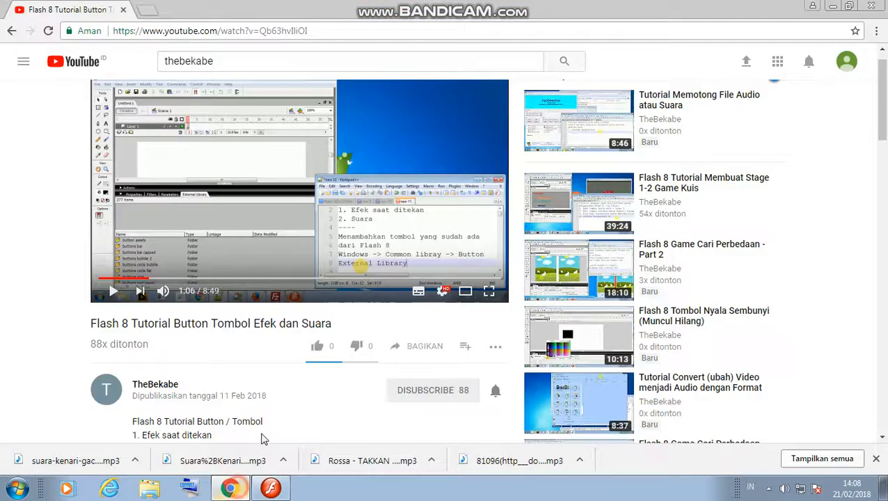
# Resume the tutorial and watch past 1:34, up to the 'Tekan icon fold' note.
pyautogui.press('space')
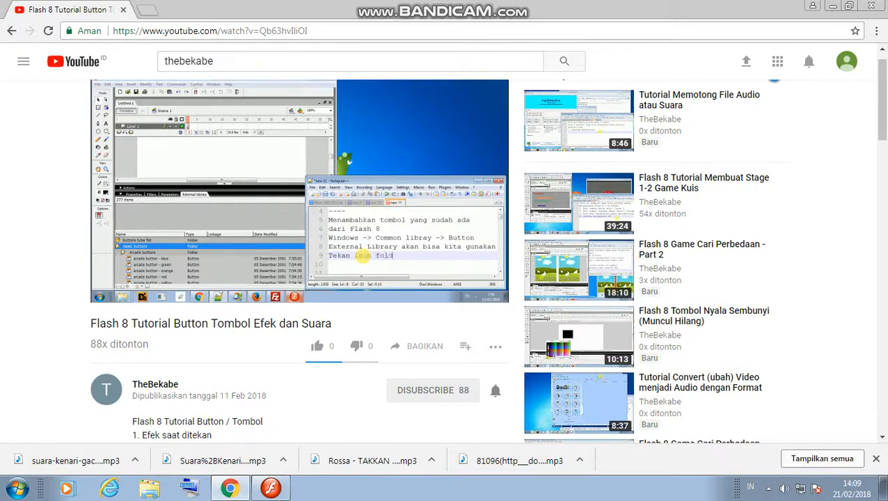
# Let the tutorial play on to about 2:57, then pause it.
pyautogui.moveTo(369, 134)
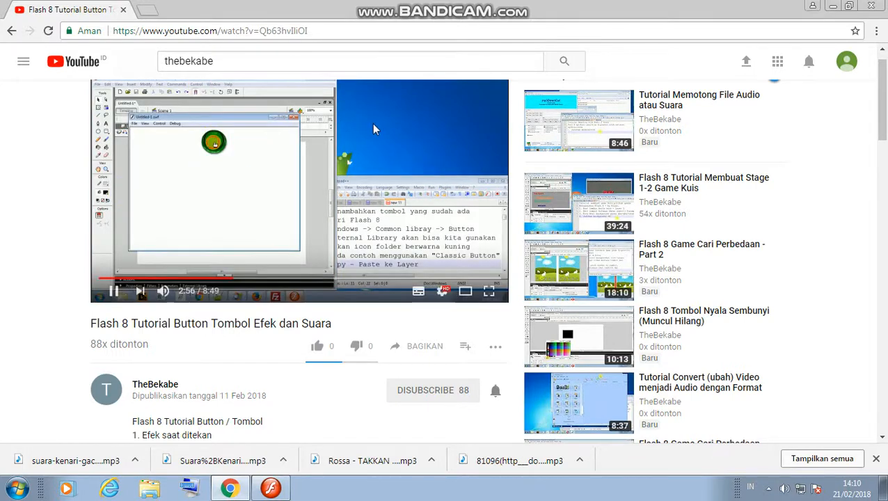
pyautogui.click(361, 140)
# Test the movie as Untitled-1.swf to check the green arcade button, then close the preview.
pyautogui.click(271, 490)
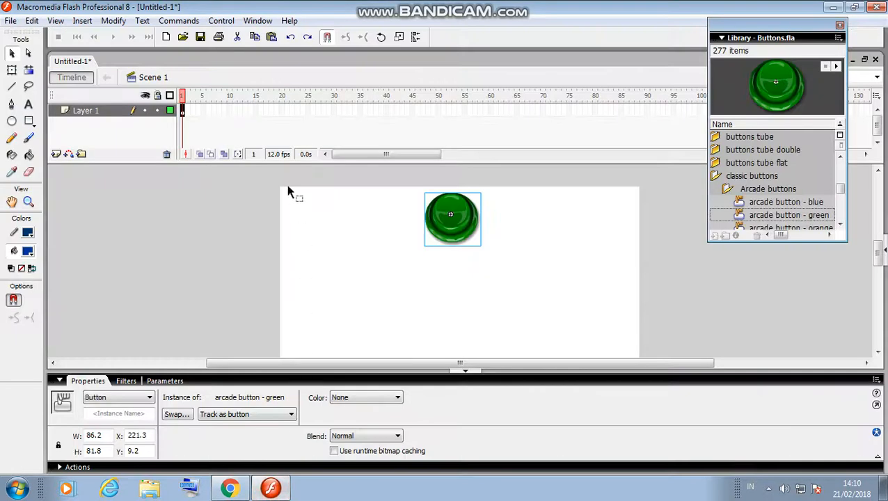
pyautogui.click(221, 20)
pyautogui.click(257, 122)
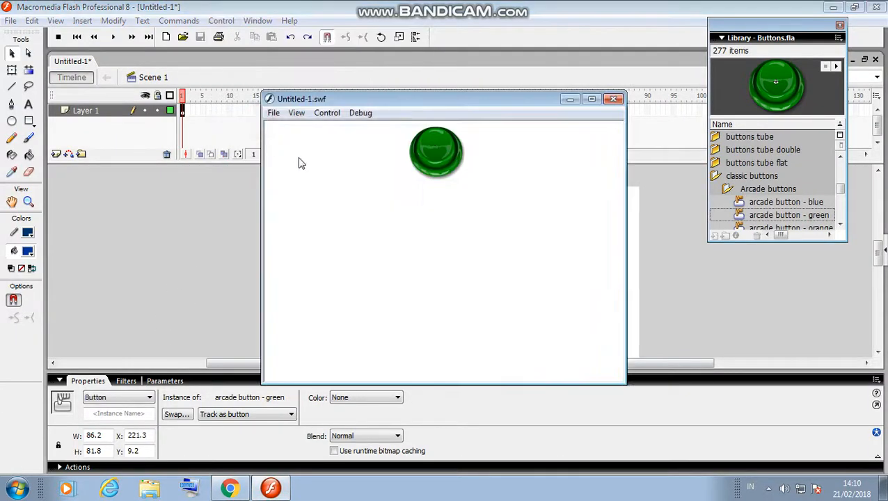
pyautogui.click(618, 96)
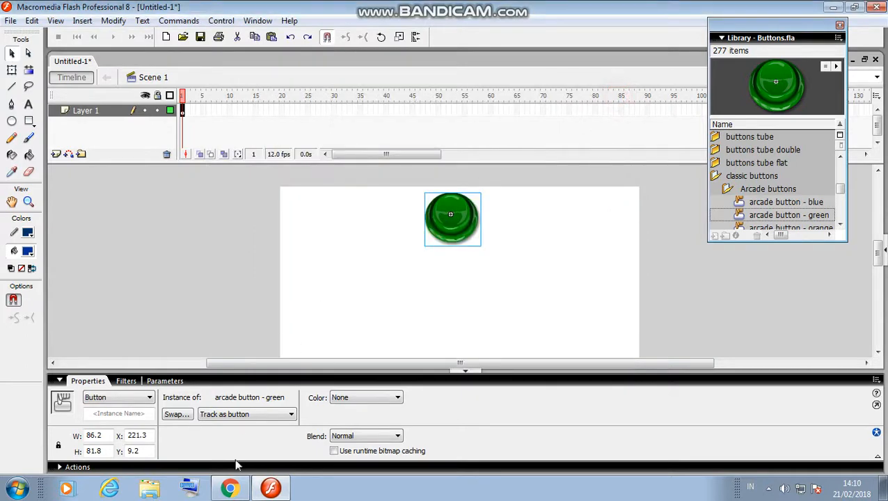
pyautogui.click(230, 488)
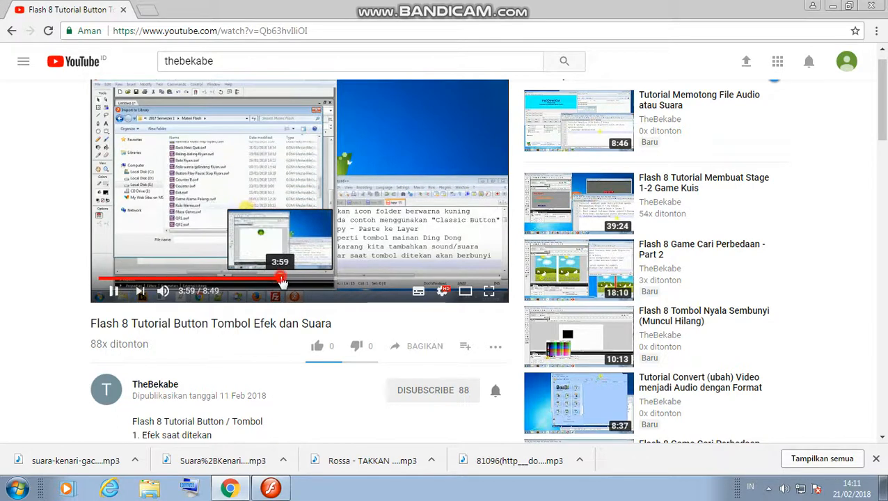
# Rewatch the tutorial from about 3:54, pause at 4:14, and return to Flash.
pyautogui.click(282, 281)
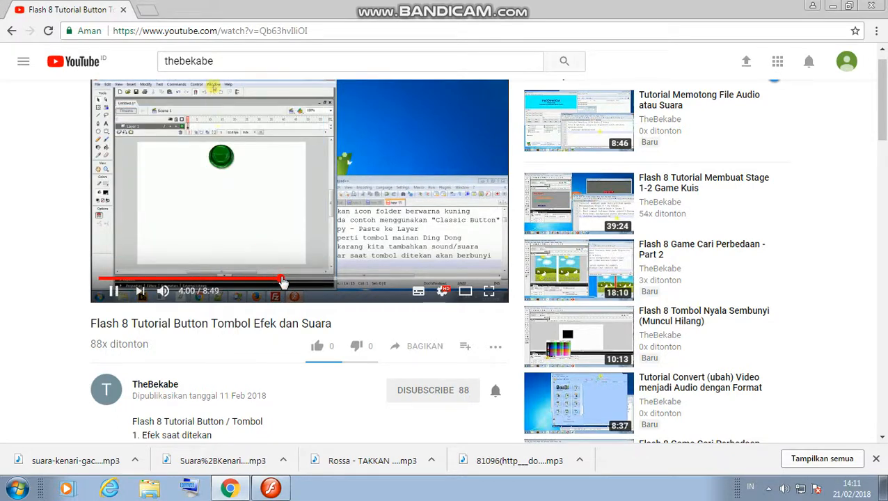
pyautogui.click(278, 281)
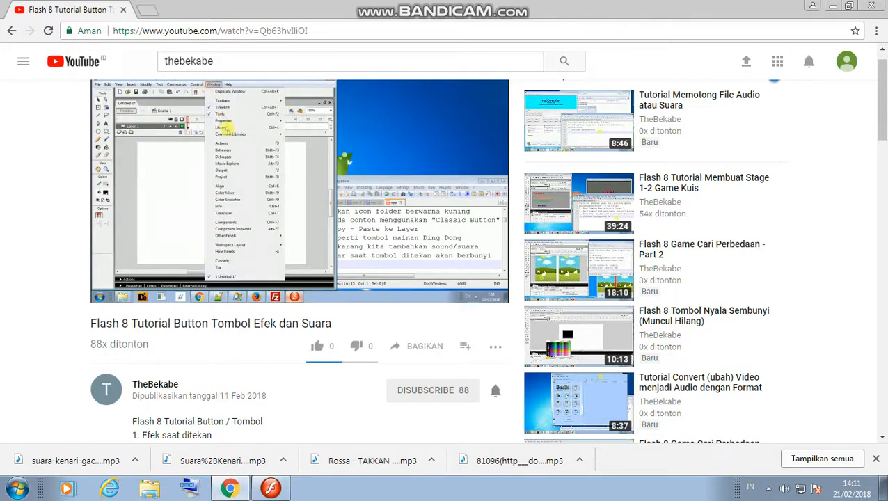
pyautogui.click(396, 158)
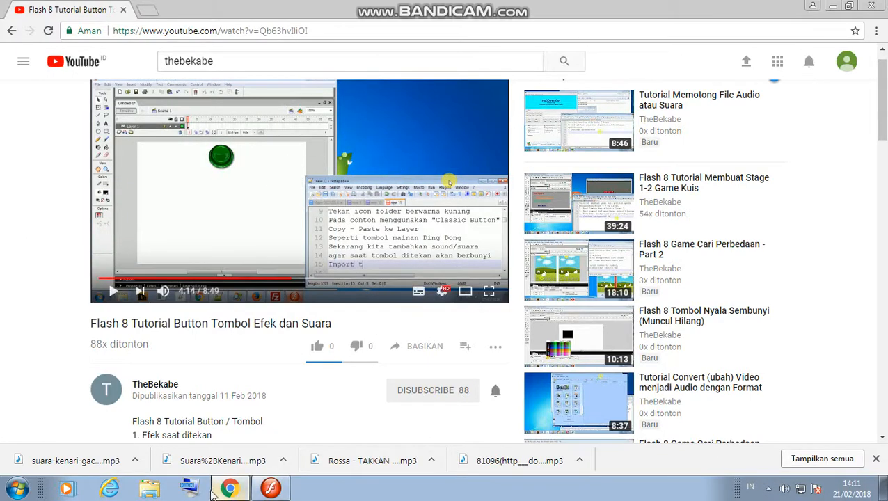
pyautogui.click(271, 489)
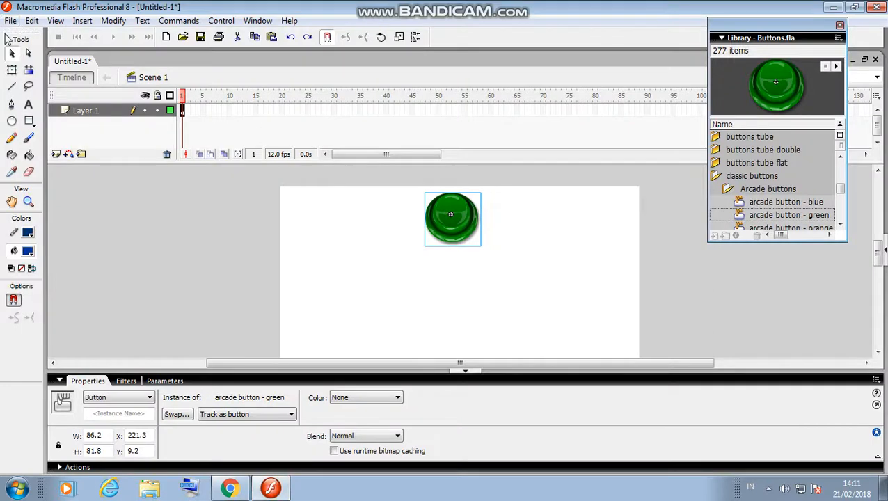
# Import the Suara%2BKenari%2BBetina.mp3 canary sound into the document's library.
pyautogui.click(11, 20)
pyautogui.moveTo(64, 221)
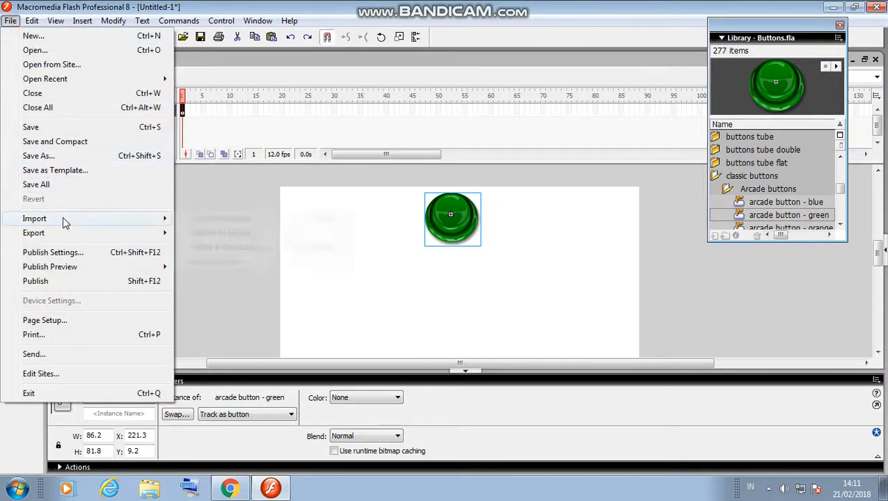
pyautogui.click(249, 232)
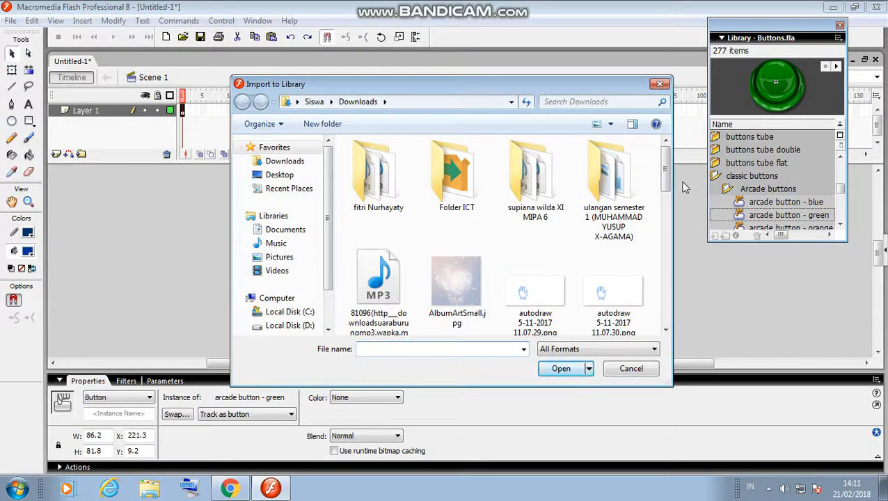
pyautogui.scroll(-8, 476, 230)
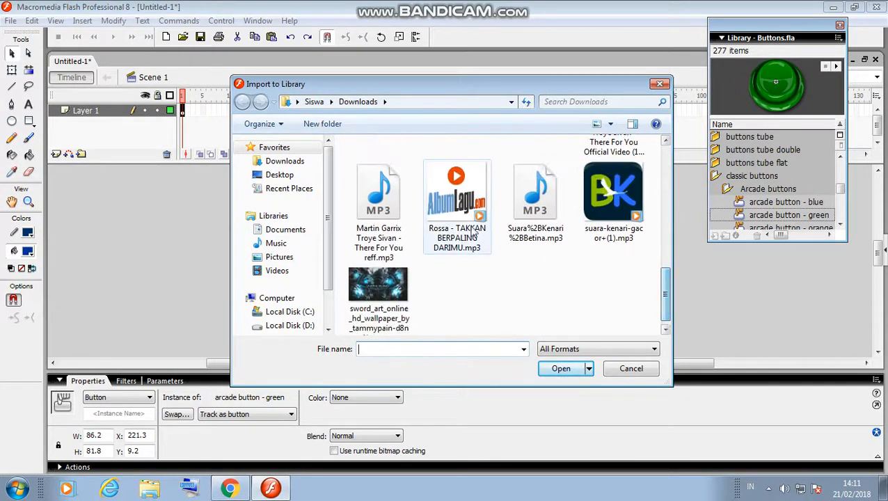
pyautogui.click(532, 202)
pyautogui.doubleClick(533, 209)
pyautogui.click(531, 216)
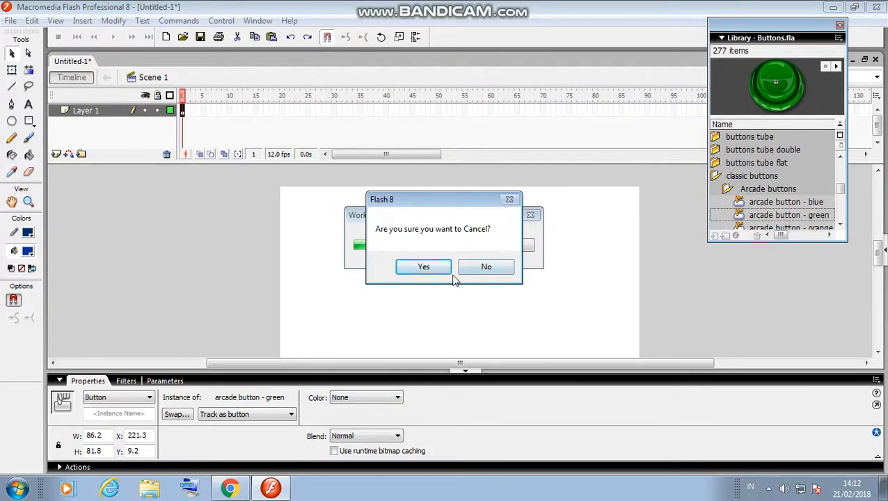
pyautogui.click(479, 269)
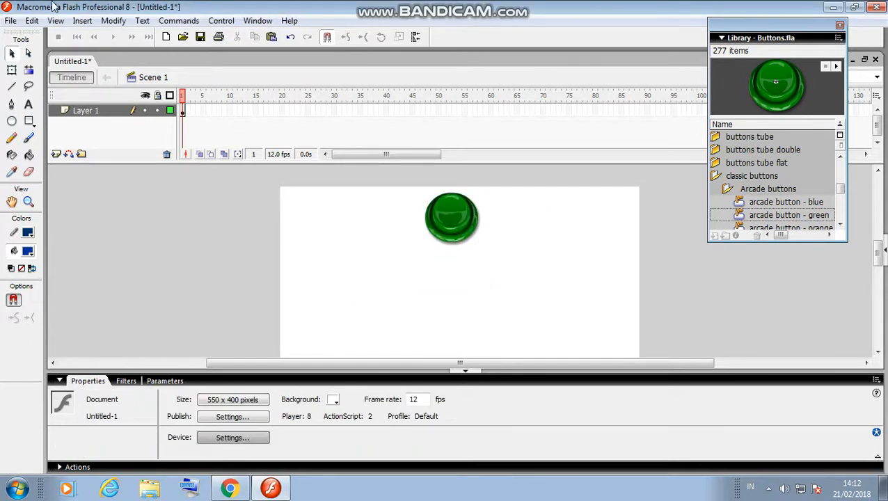
pyautogui.click(236, 489)
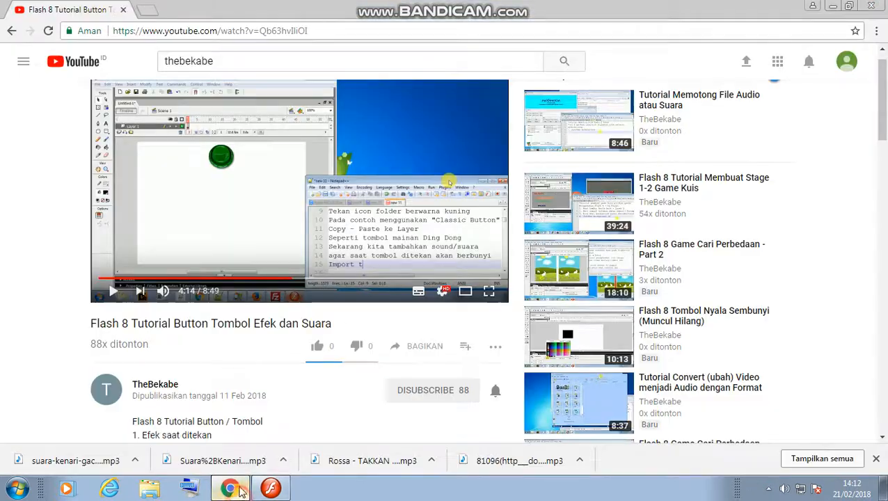
# Show the document's own Library panel in Flash, with the tutorial playing on to 4:39.
pyautogui.click(254, 171)
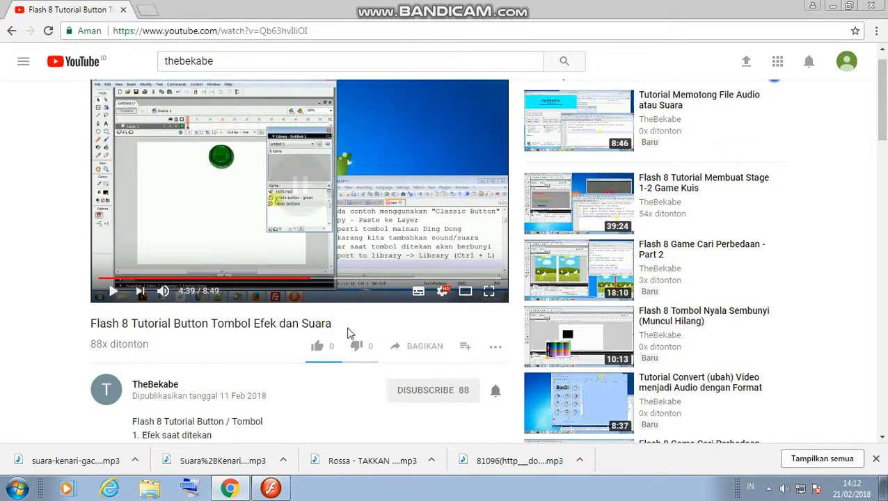
pyautogui.click(270, 488)
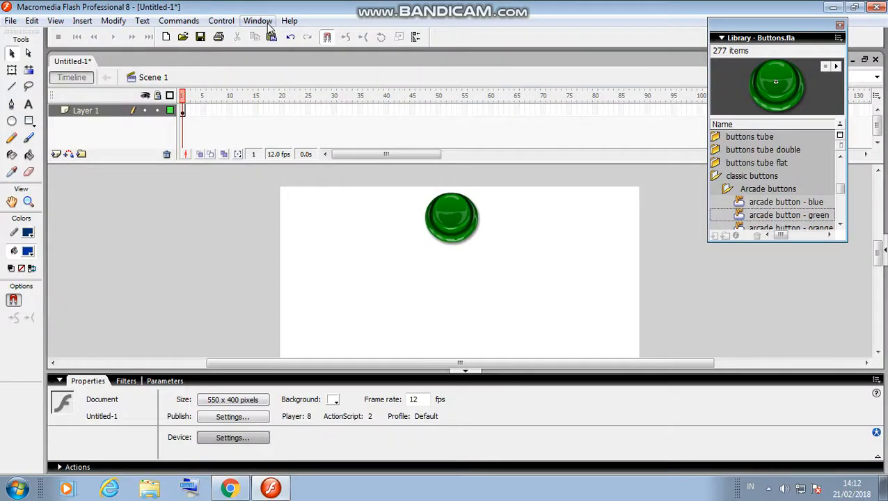
pyautogui.click(258, 21)
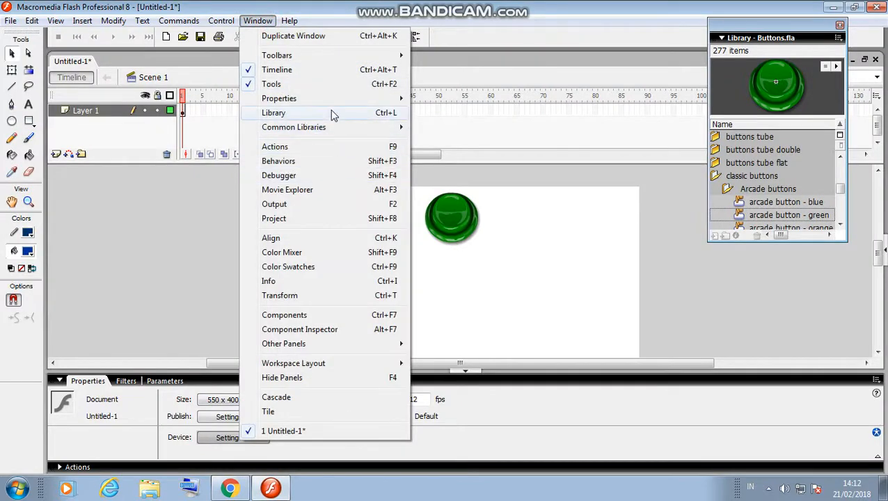
pyautogui.click(333, 112)
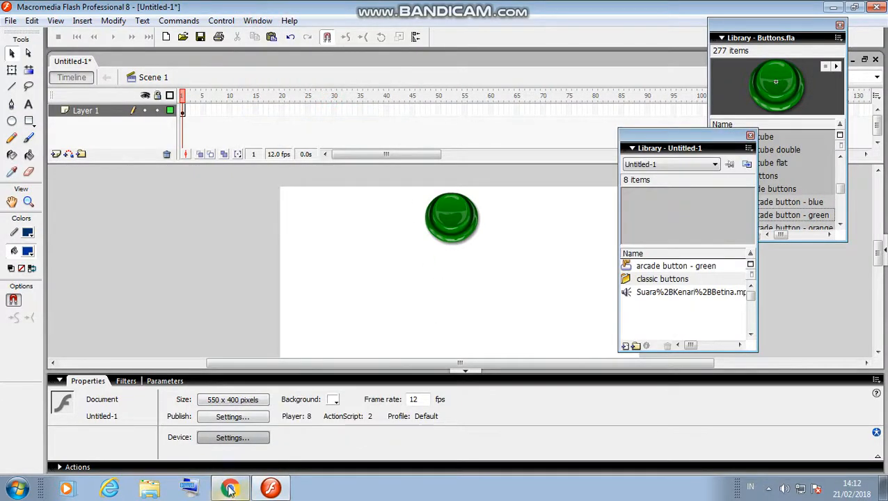
pyautogui.click(229, 488)
pyautogui.click(304, 183)
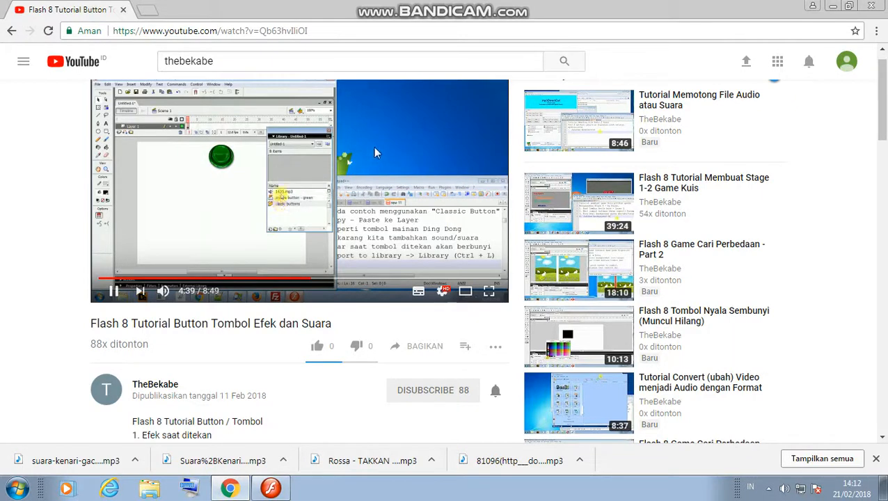
# Pause the tutorial at 4:47 and return to Flash.
pyautogui.click(430, 129)
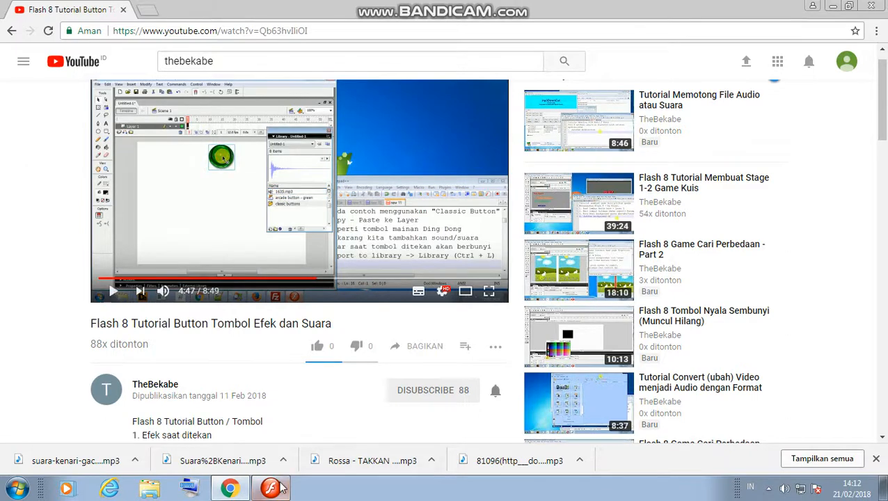
pyautogui.click(270, 488)
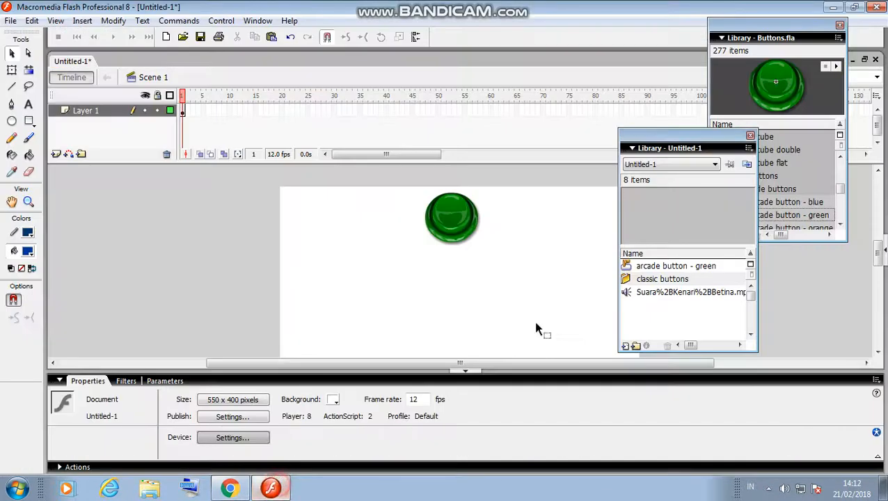
# Preview the imported MP3, select the green button, and pause the tutorial video.
pyautogui.click(698, 296)
pyautogui.click(456, 221)
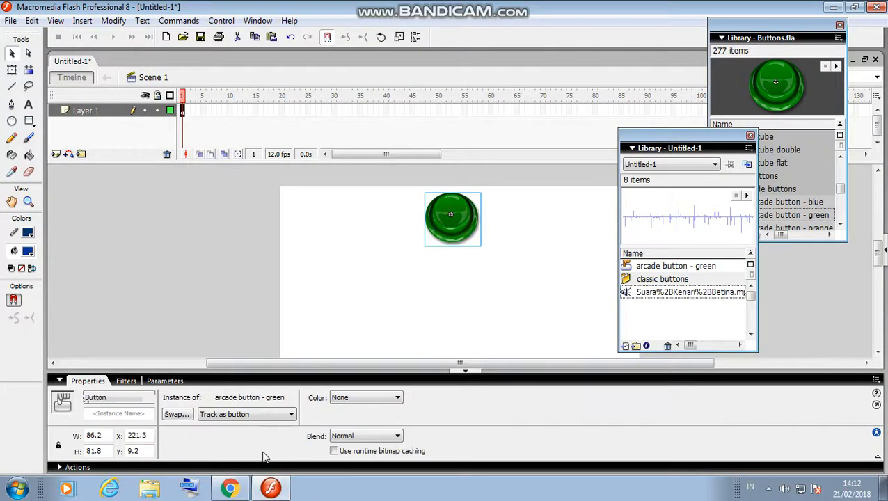
pyautogui.click(229, 488)
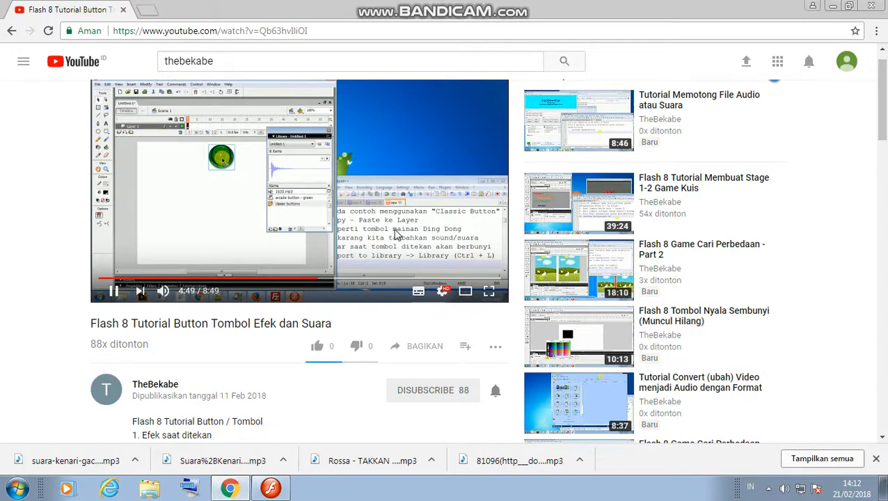
pyautogui.click(400, 175)
pyautogui.click(271, 488)
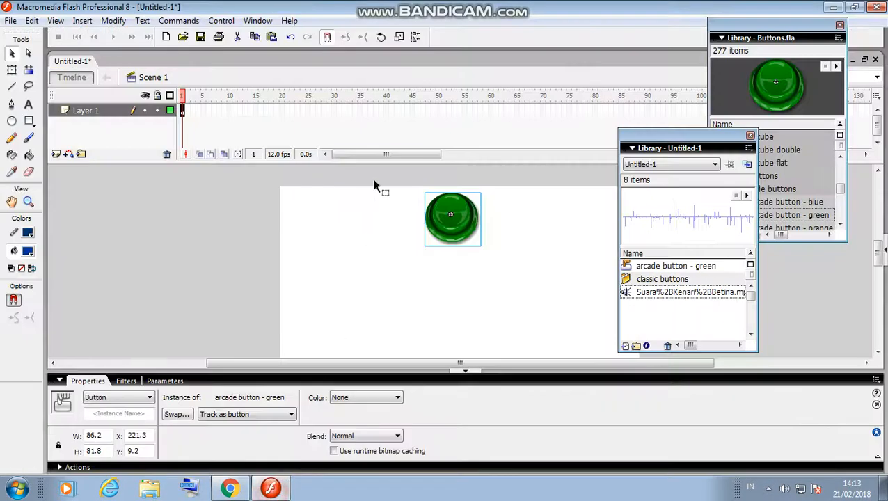
# Open the 'arcade button - green' symbol for editing and go to its Down frame.
pyautogui.doubleClick(467, 220)
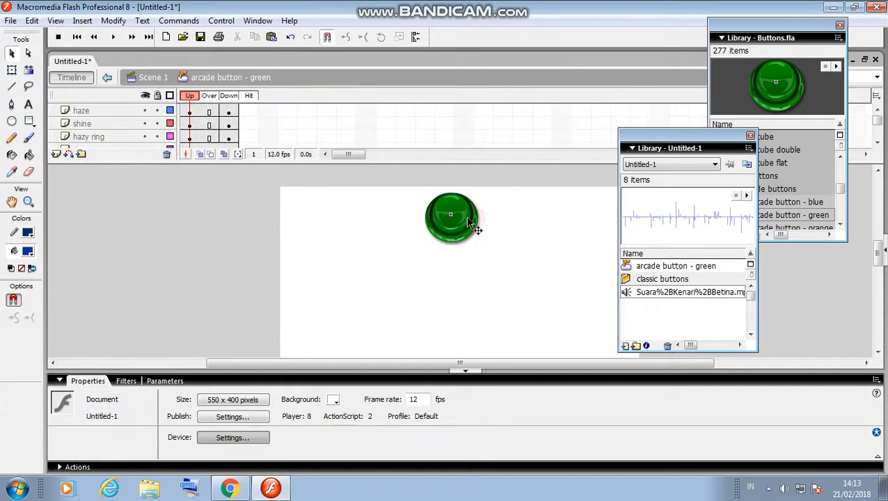
pyautogui.click(208, 100)
pyautogui.click(230, 98)
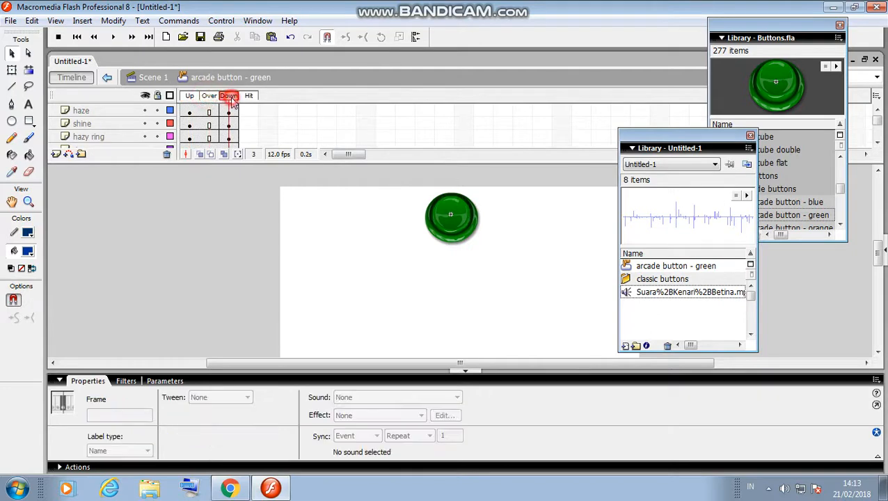
pyautogui.click(188, 99)
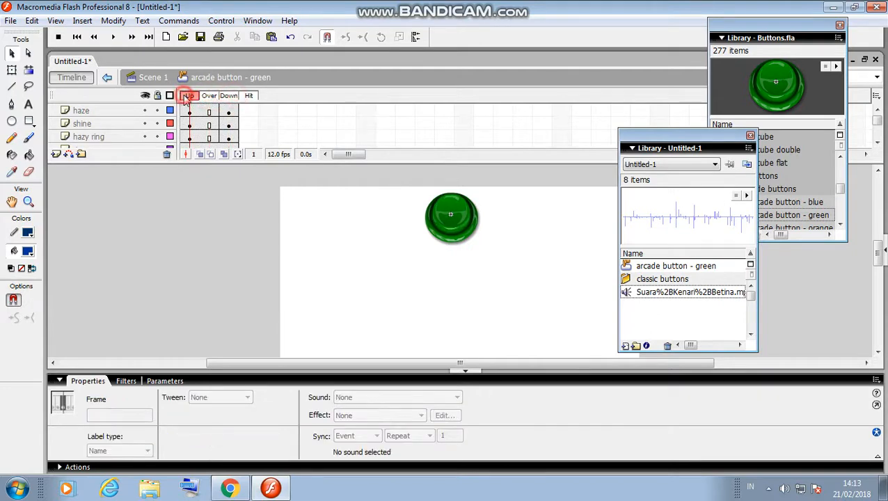
pyautogui.click(230, 97)
# Bring the YouTube tutorial back to the front.
pyautogui.rightClick(230, 487)
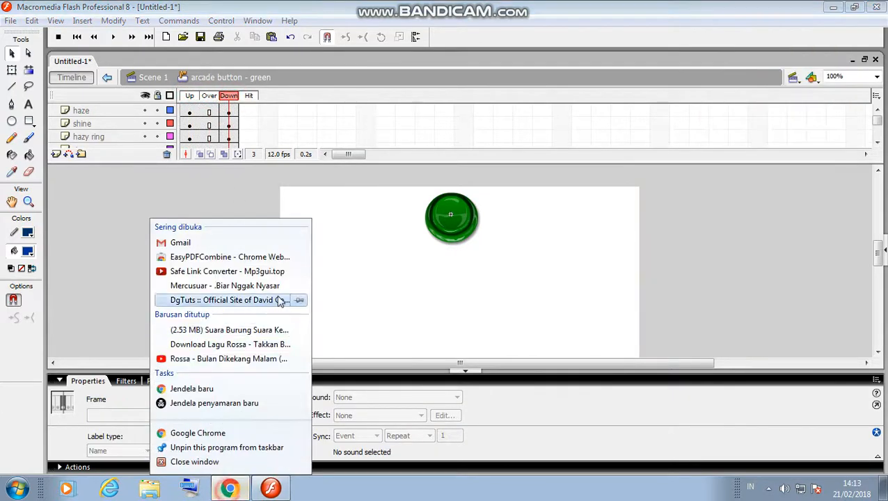
pyautogui.click(230, 487)
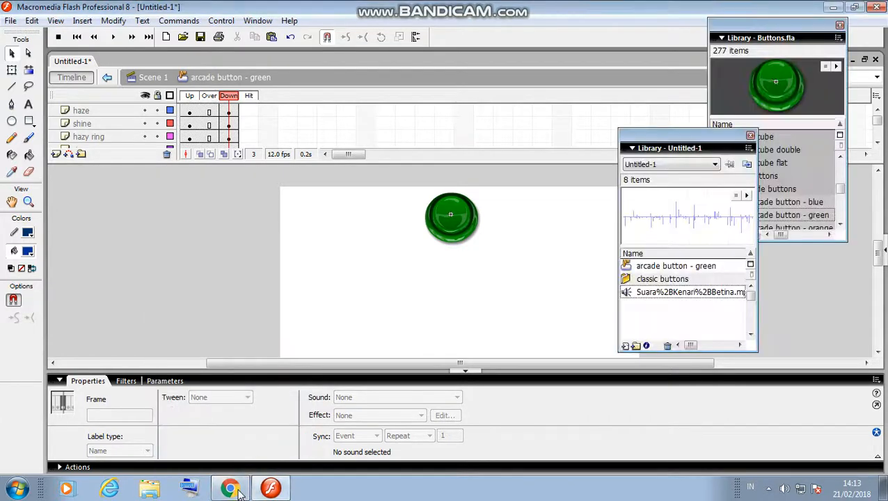
pyautogui.click(230, 487)
# Resume the tutorial, pause it at 5:19, and return to Flash.
pyautogui.click(304, 230)
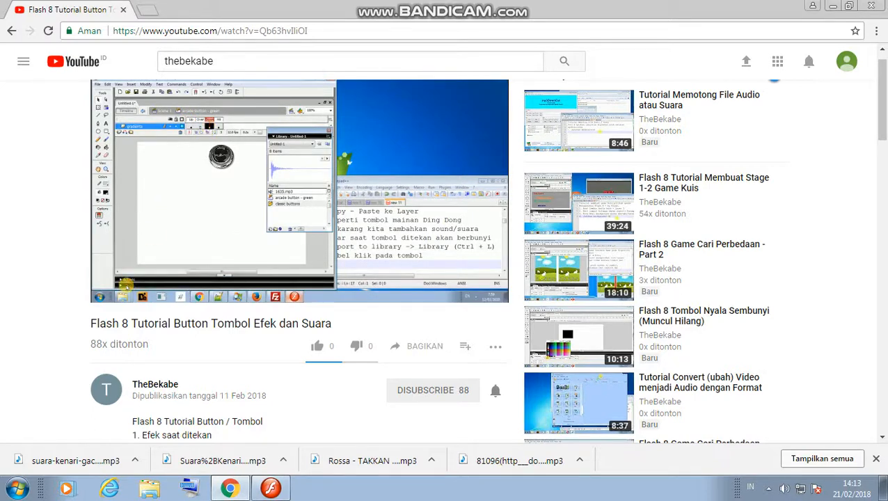
pyautogui.click(334, 292)
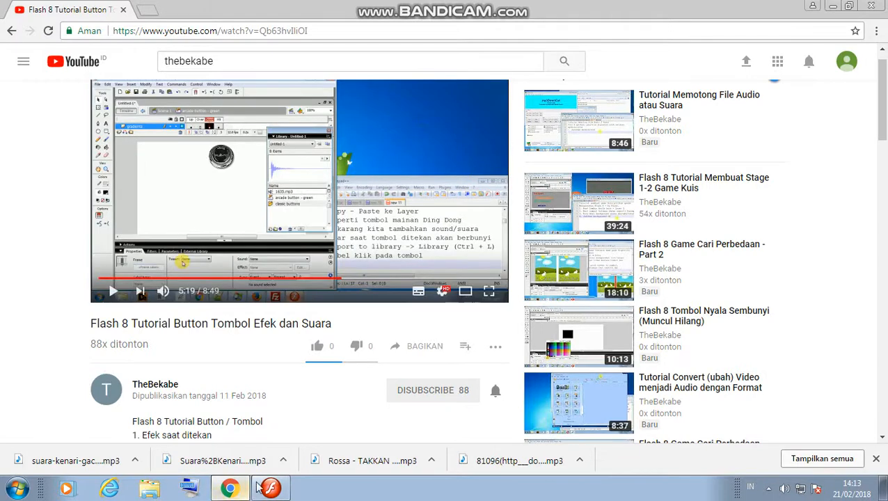
pyautogui.click(271, 488)
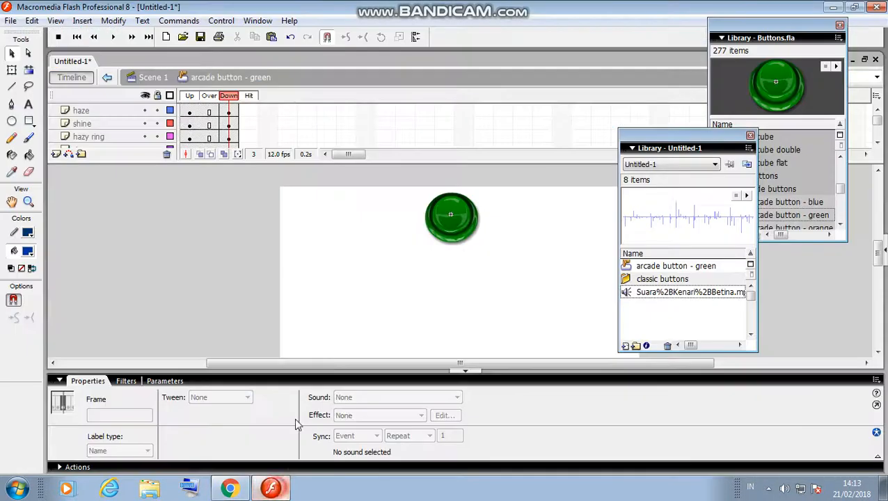
# Set the haze layer's Down frame sound to Suara%2BKenari%2BBetina.mp3, then resume the tutorial.
pyautogui.click(229, 112)
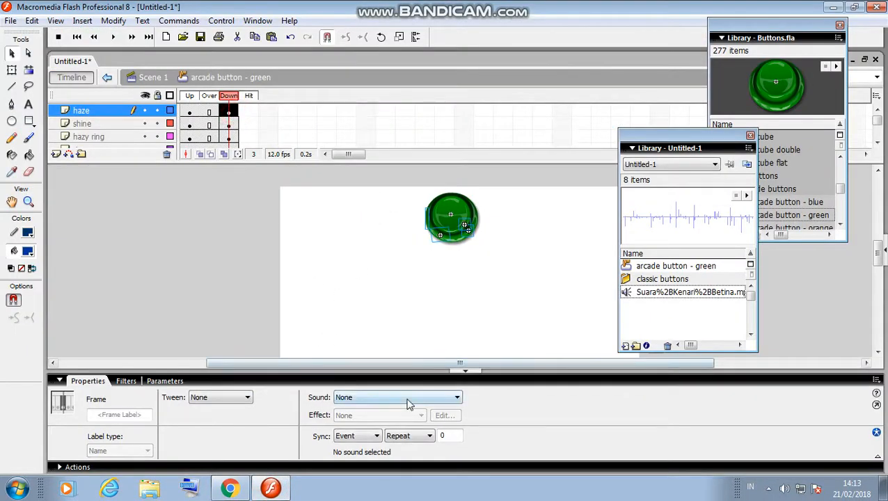
pyautogui.click(407, 402)
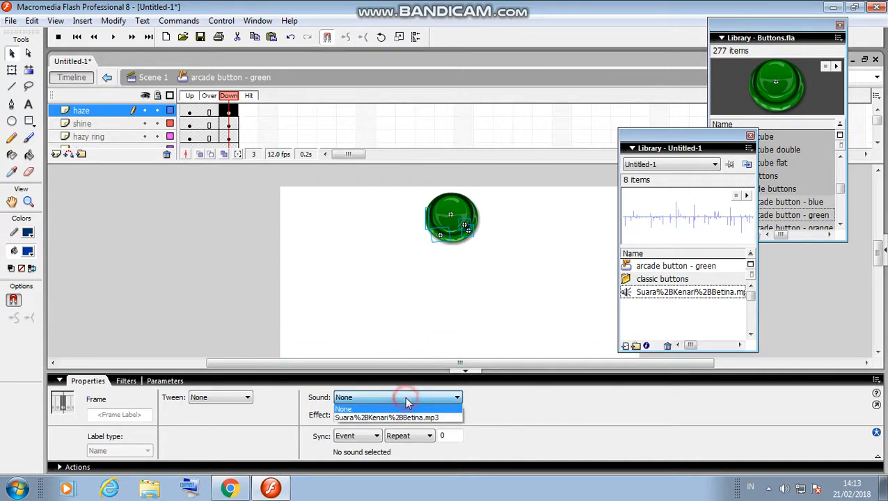
pyautogui.click(401, 416)
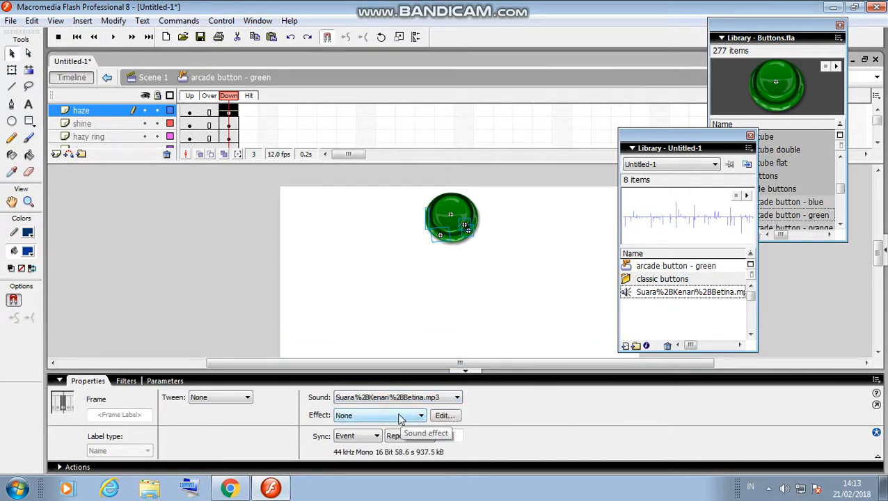
pyautogui.click(230, 488)
pyautogui.click(280, 232)
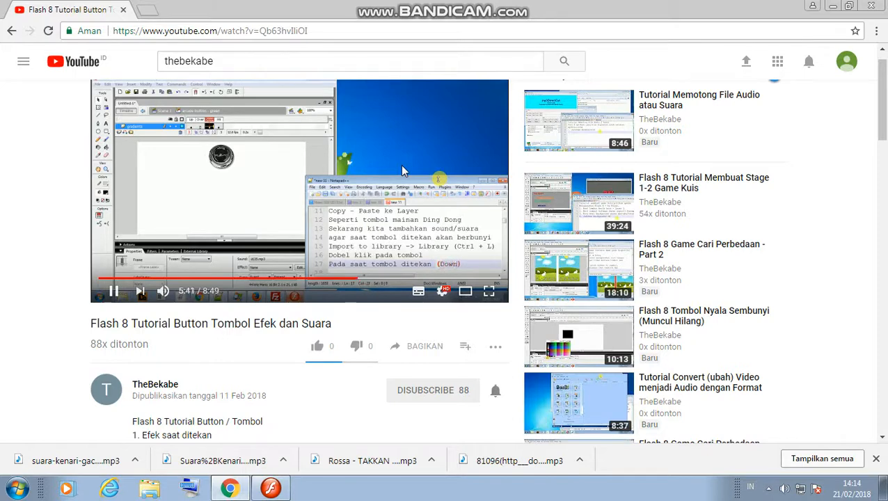
# Scrub the tutorial to about 6:05, play it to 6:09, then return to Flash.
pyautogui.click(371, 281)
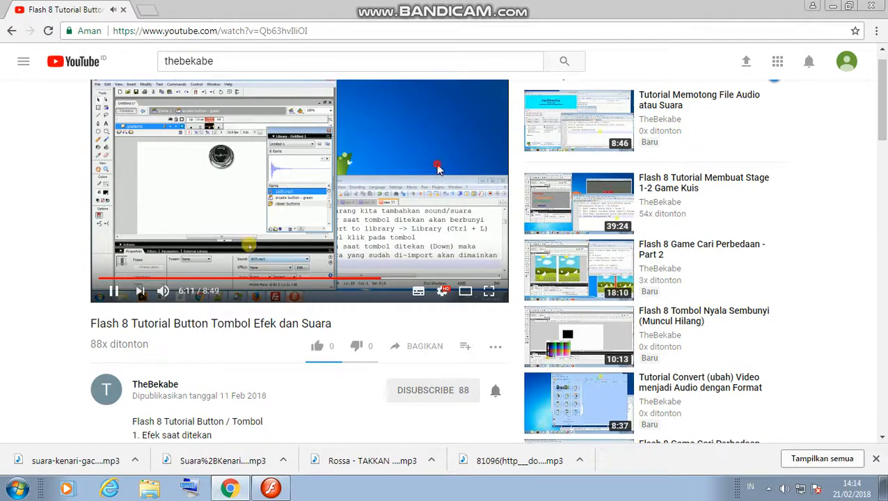
pyautogui.click(437, 167)
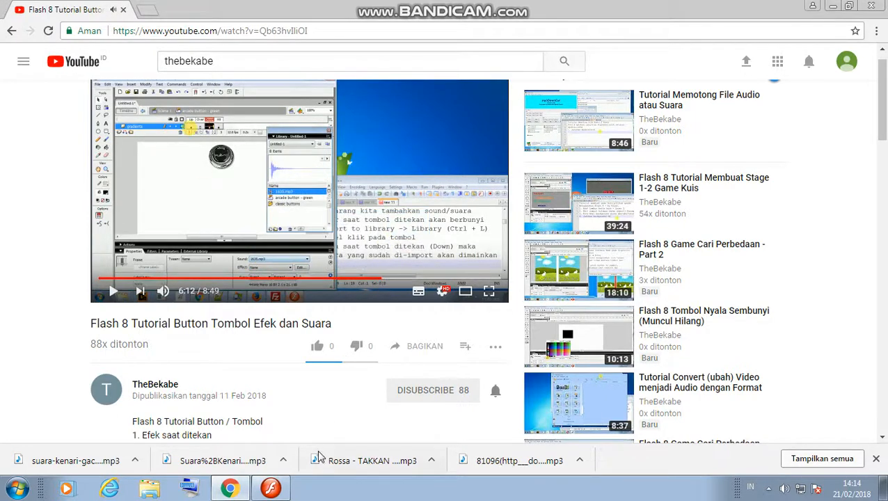
pyautogui.click(376, 279)
pyautogui.click(411, 176)
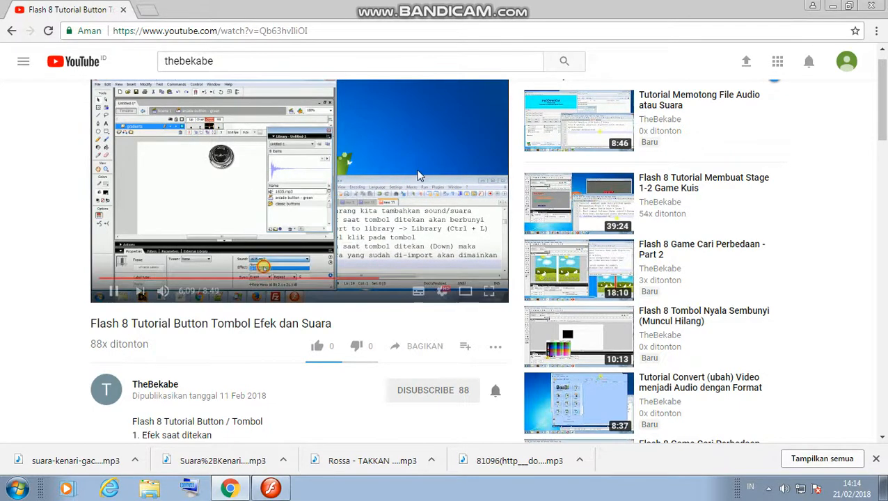
pyautogui.click(281, 489)
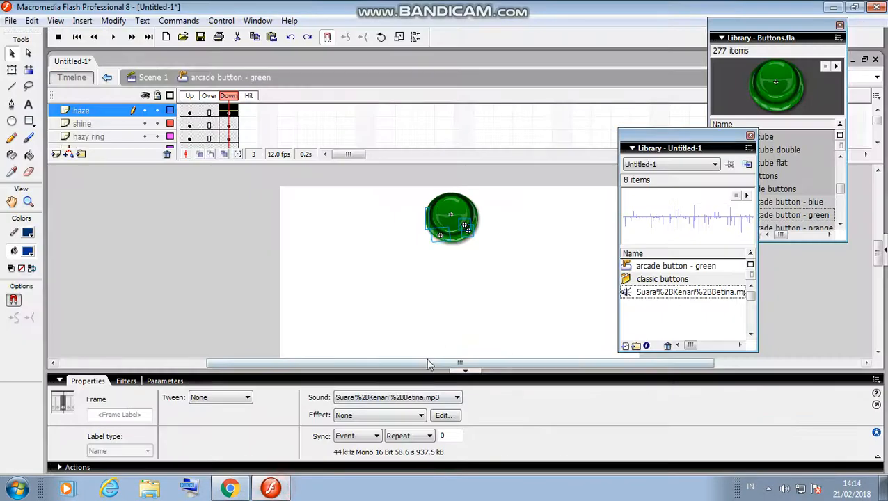
pyautogui.click(446, 397)
pyautogui.click(416, 419)
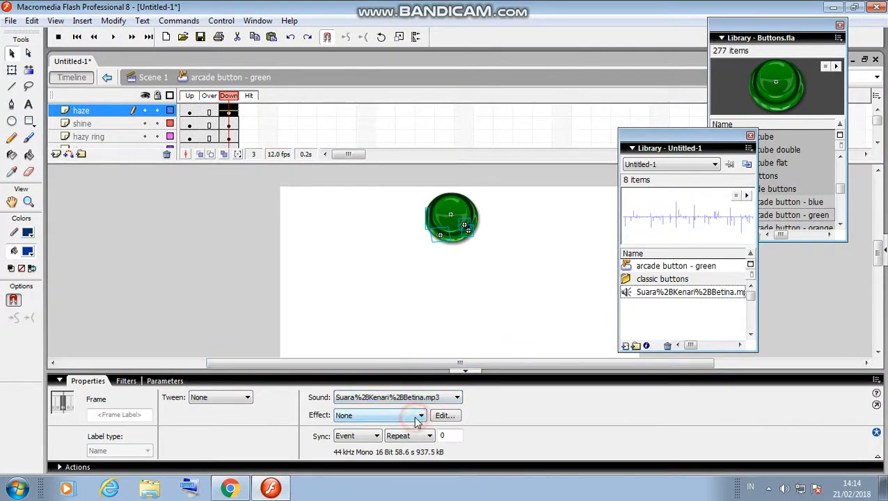
pyautogui.click(709, 293)
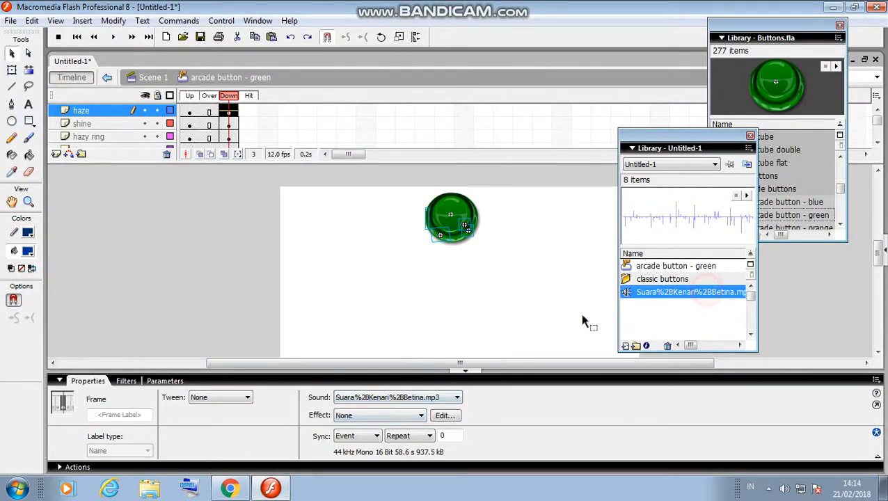
pyautogui.click(221, 21)
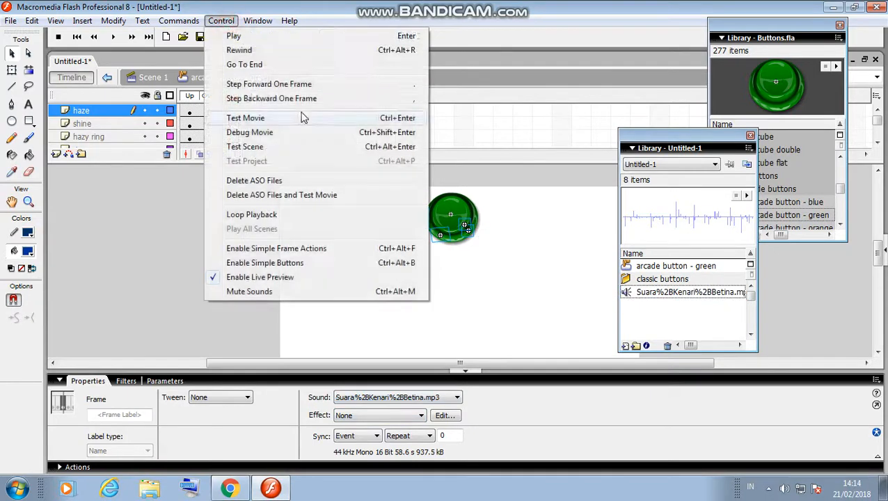
pyautogui.click(251, 117)
pyautogui.click(437, 148)
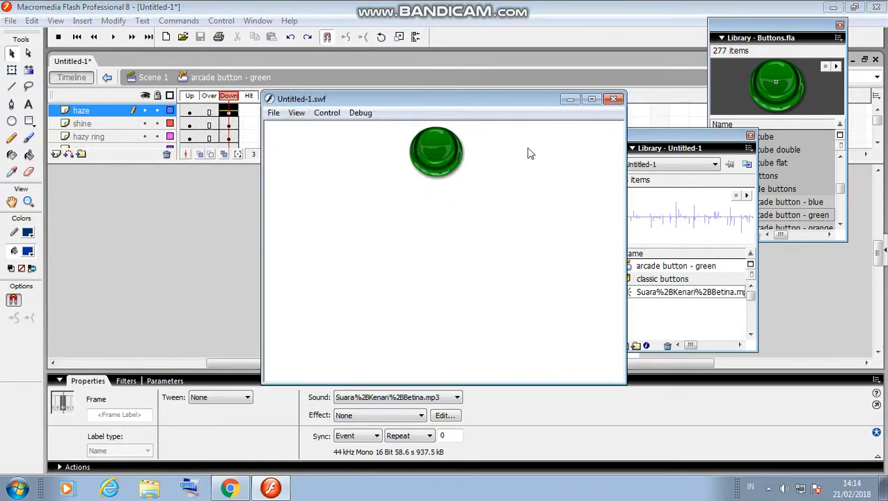
pyautogui.click(613, 98)
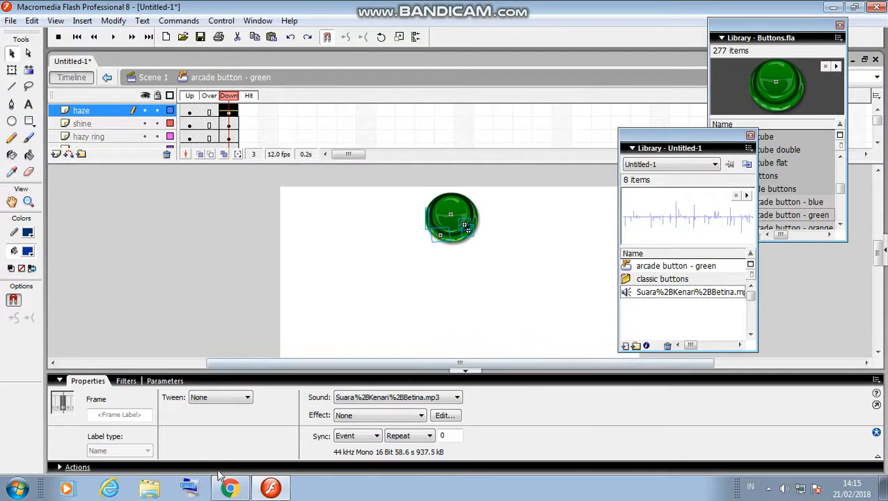
pyautogui.moveTo(273, 491)
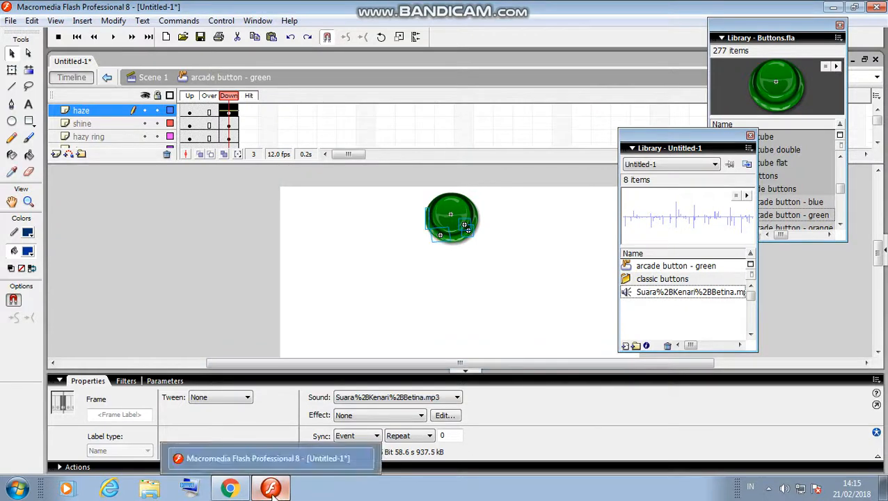
# Play and skip the tutorial ahead, pause it at 6:43, then return to Flash.
pyautogui.click(230, 488)
pyautogui.click(362, 200)
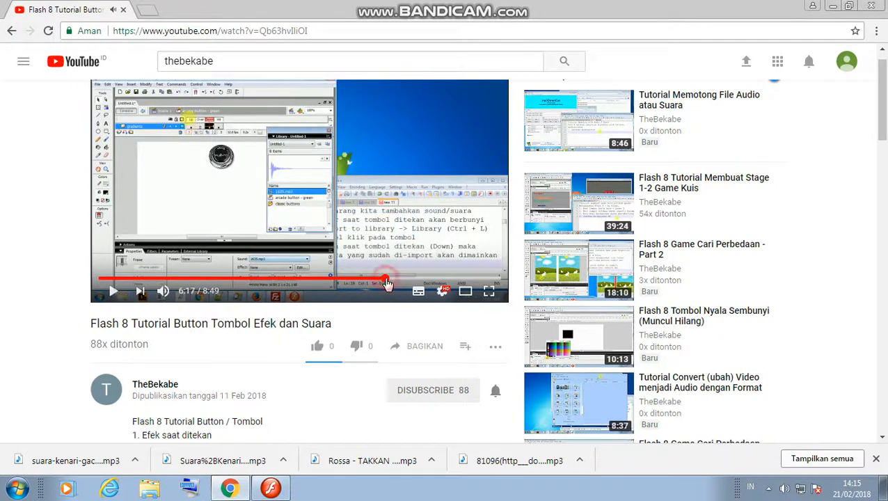
pyautogui.moveTo(396, 283); pyautogui.dragTo(403, 284)
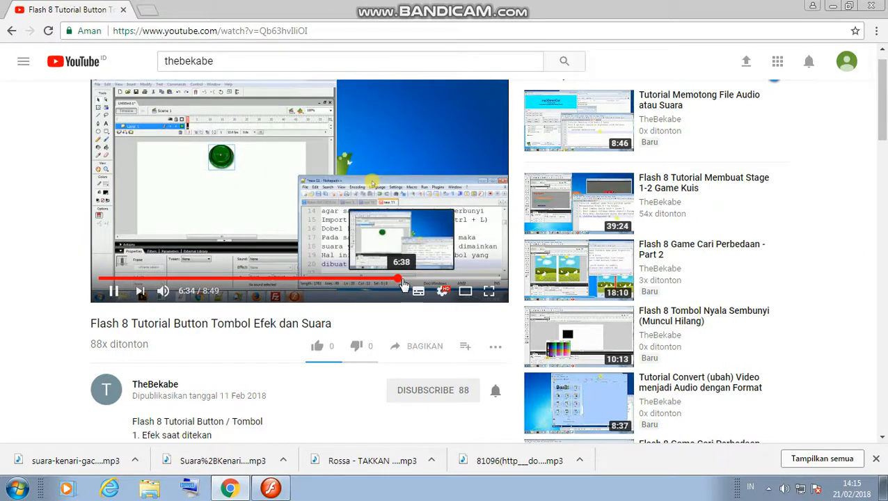
pyautogui.click(406, 284)
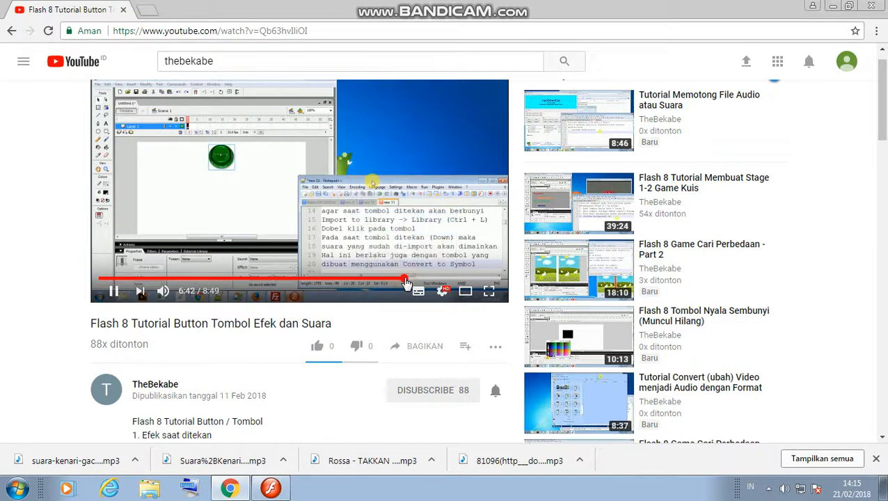
pyautogui.press('space')
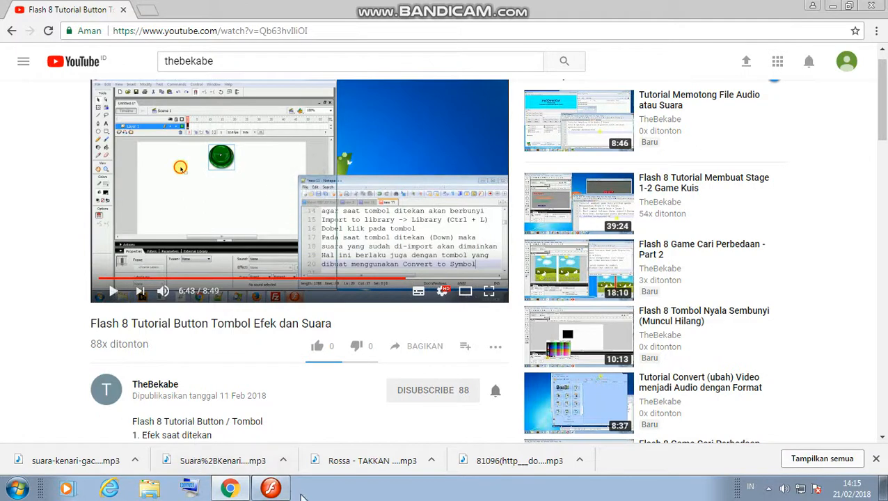
pyautogui.click(270, 488)
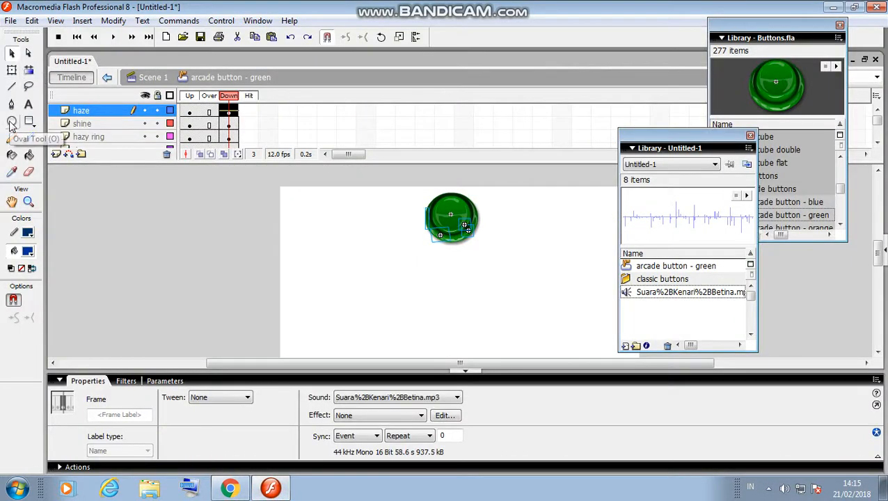
# Return to Scene 1 and draw a filled blue oval left of the green button.
pyautogui.click(153, 79)
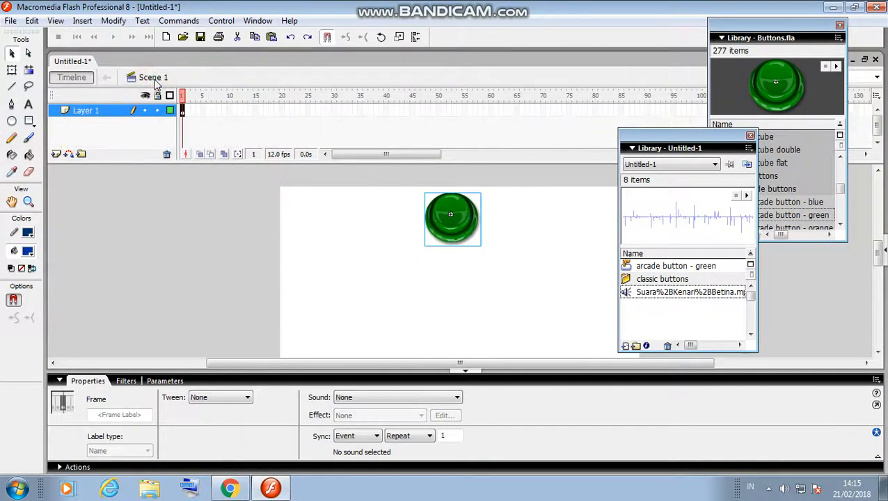
pyautogui.click(12, 121)
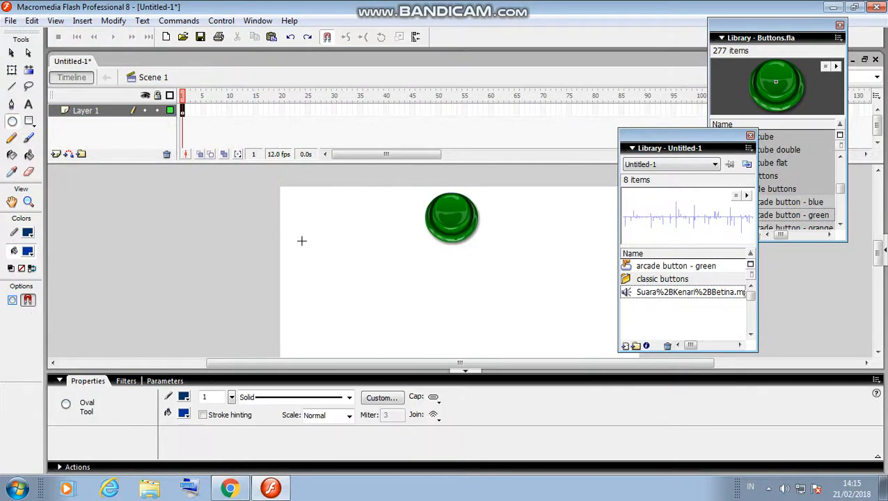
pyautogui.moveTo(312, 238); pyautogui.dragTo(350, 265)
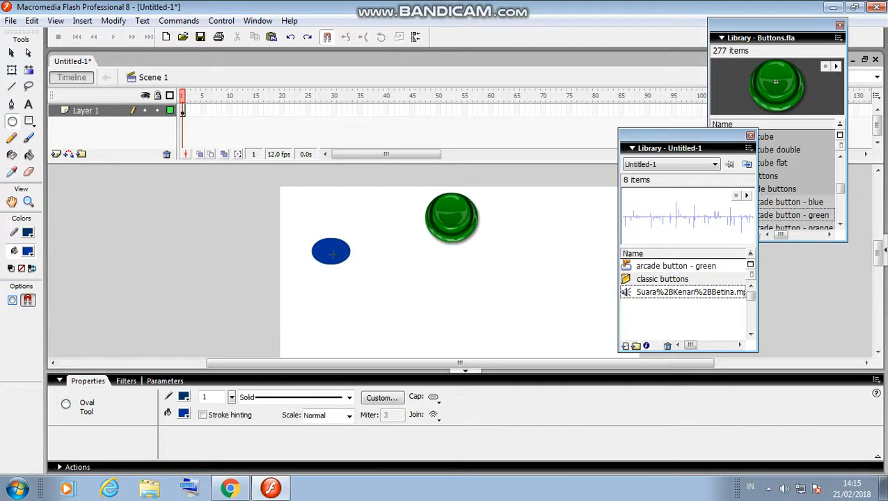
pyautogui.rightClick(331, 254)
# Convert the blue oval to button symbol 'Symbol 1' and open it at its Down frame.
pyautogui.click(389, 442)
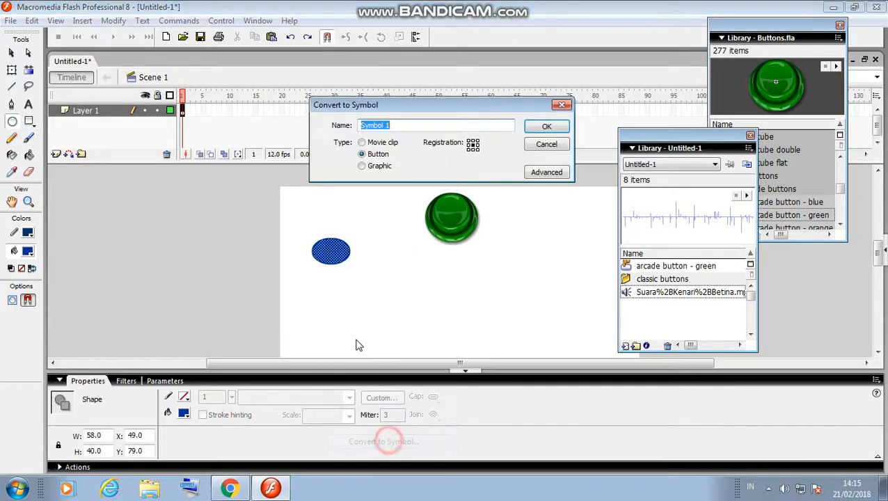
pyautogui.click(546, 126)
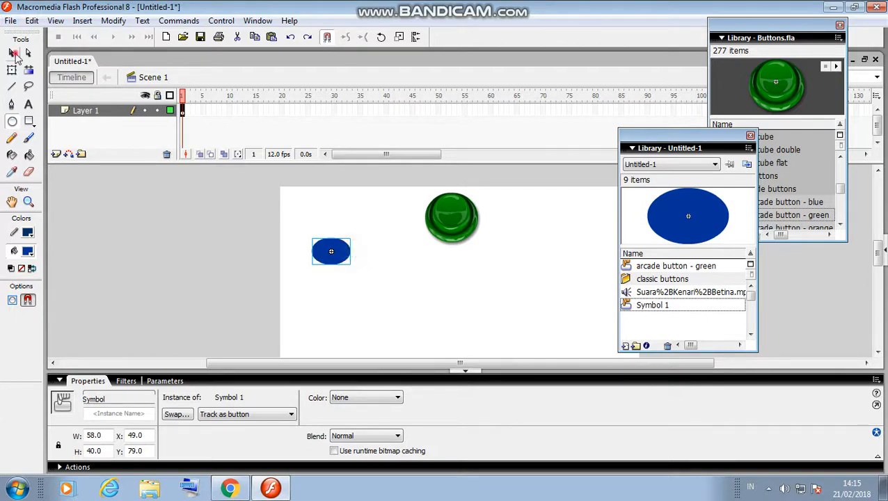
pyautogui.click(12, 53)
pyautogui.doubleClick(346, 249)
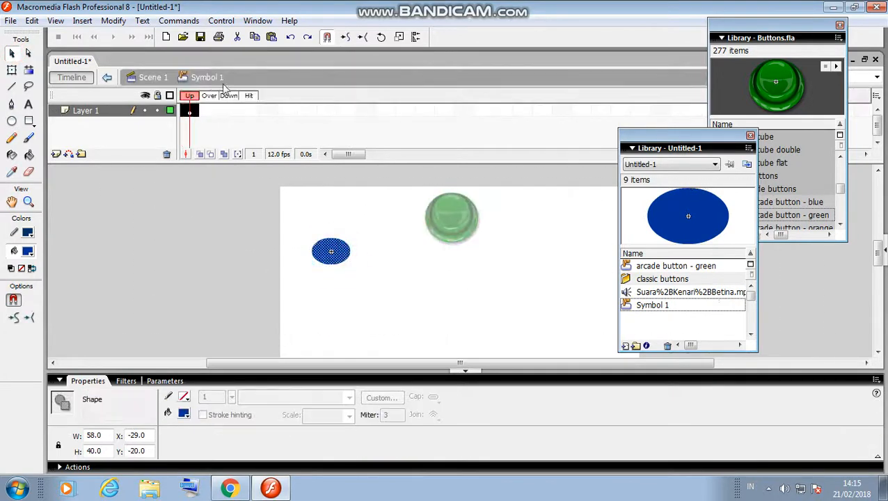
pyautogui.click(230, 110)
pyautogui.rightClick(231, 111)
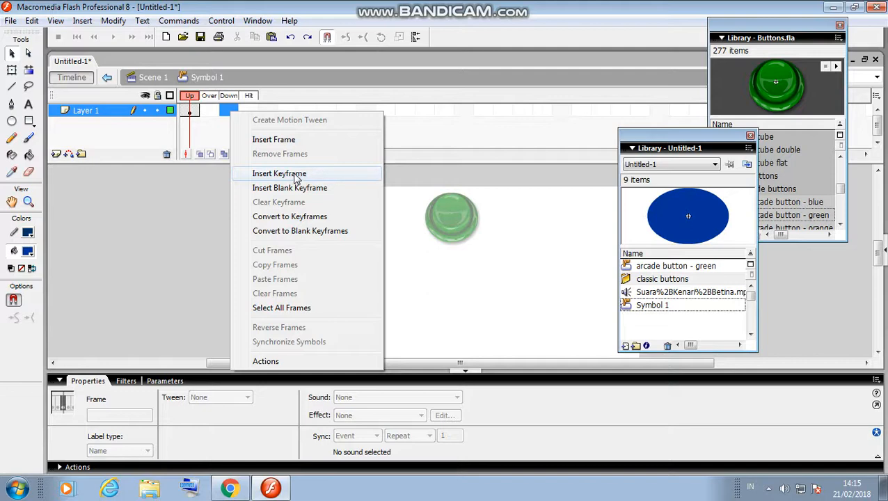
# Play the tutorial from 6:50, pause at 7:10, and switch back to Flash.
pyautogui.click(230, 488)
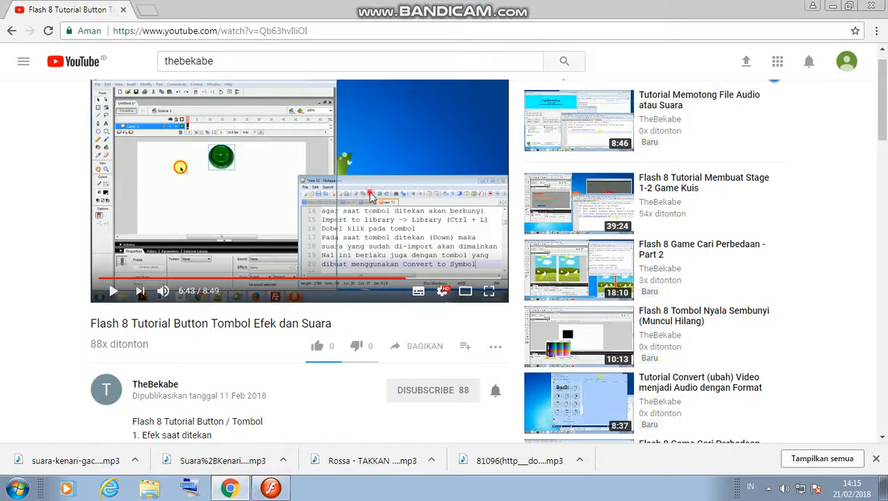
pyautogui.click(371, 197)
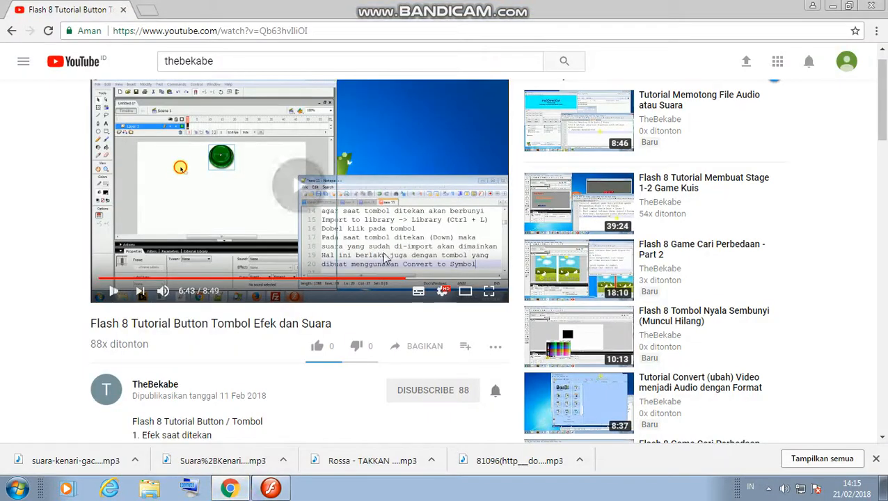
pyautogui.click(412, 279)
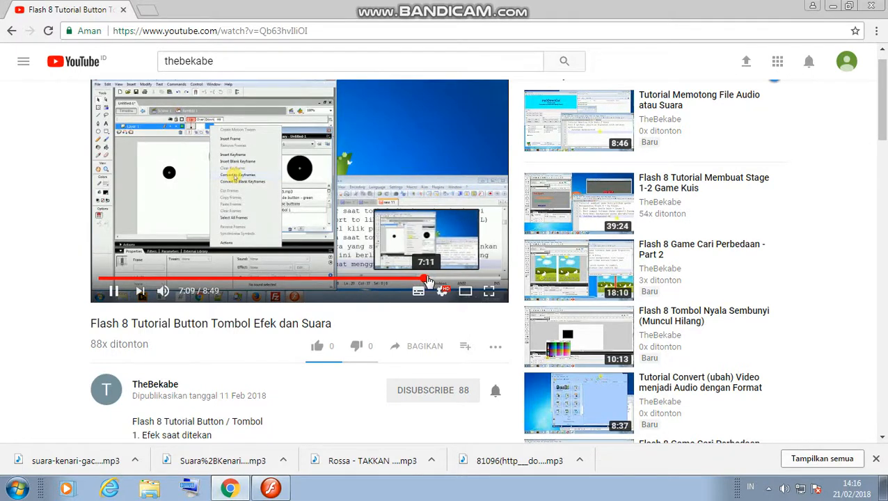
pyautogui.click(423, 165)
pyautogui.click(277, 491)
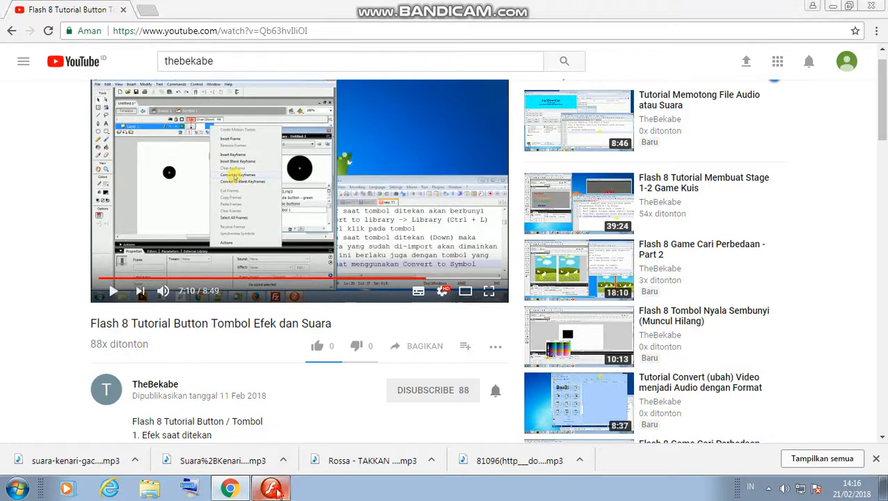
# Make the Down frame a keyframe and import Suara%2BKenari%2BBetina.mp3 into the library.
pyautogui.rightClick(228, 111)
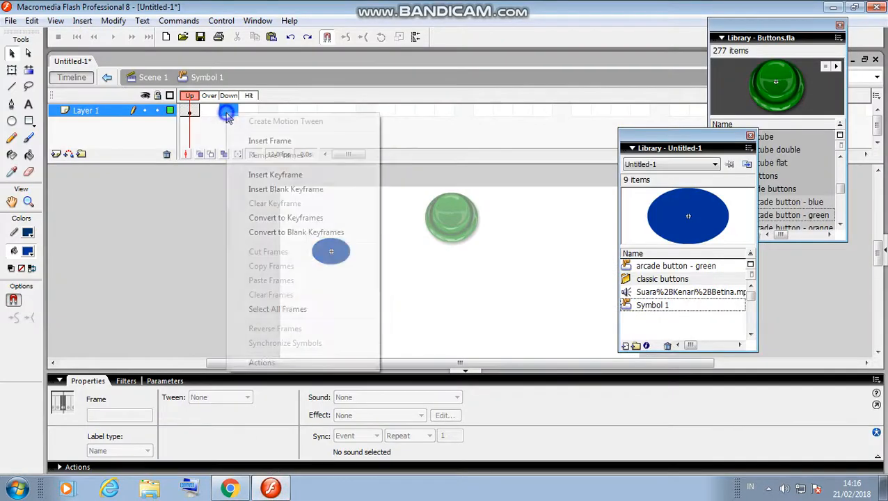
pyautogui.click(273, 218)
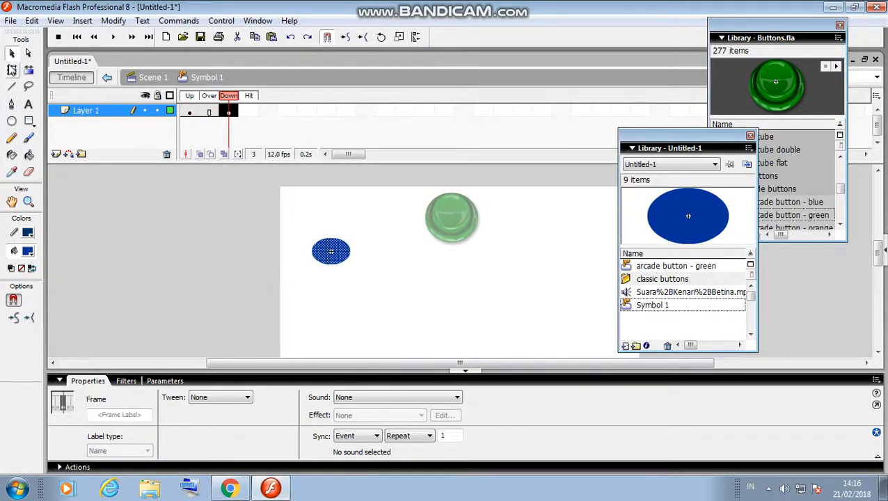
pyautogui.click(10, 20)
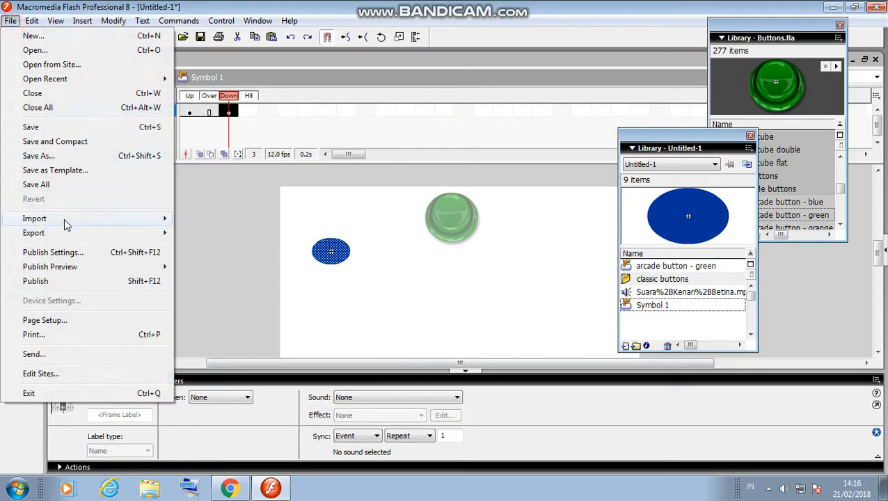
pyautogui.moveTo(67, 220)
pyautogui.click(259, 234)
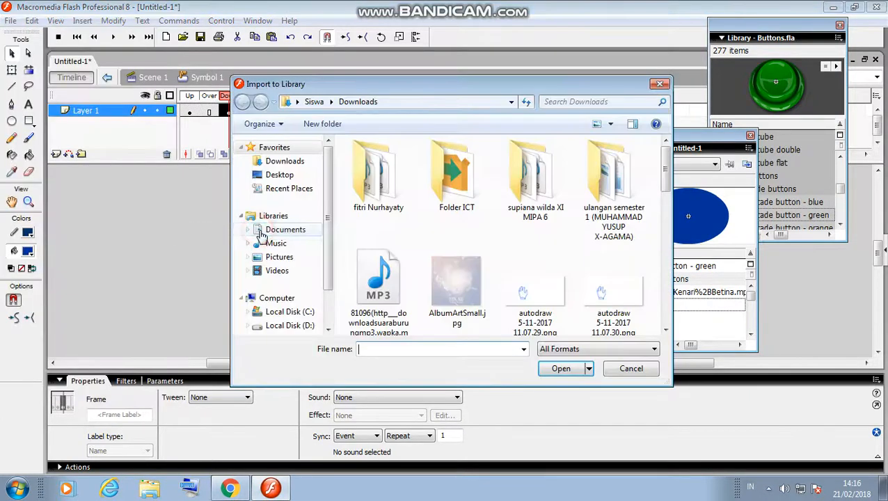
pyautogui.moveTo(666, 171); pyautogui.dragTo(668, 306)
pyautogui.doubleClick(535, 184)
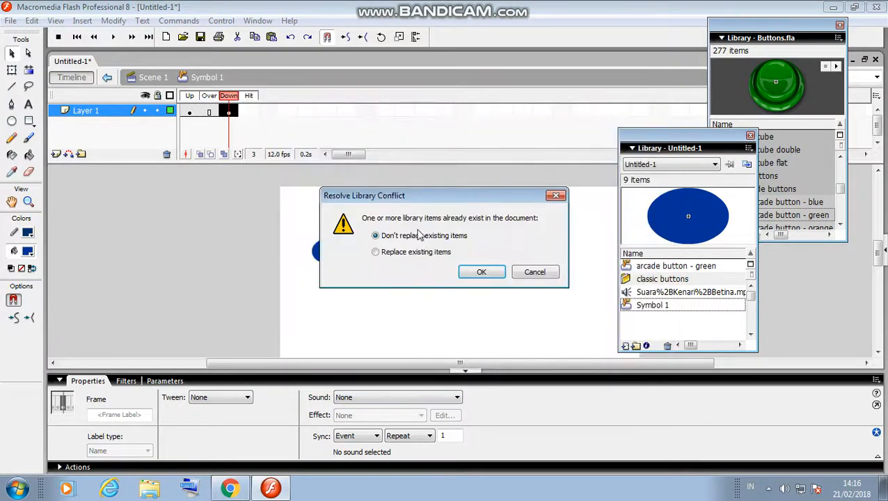
pyautogui.click(487, 276)
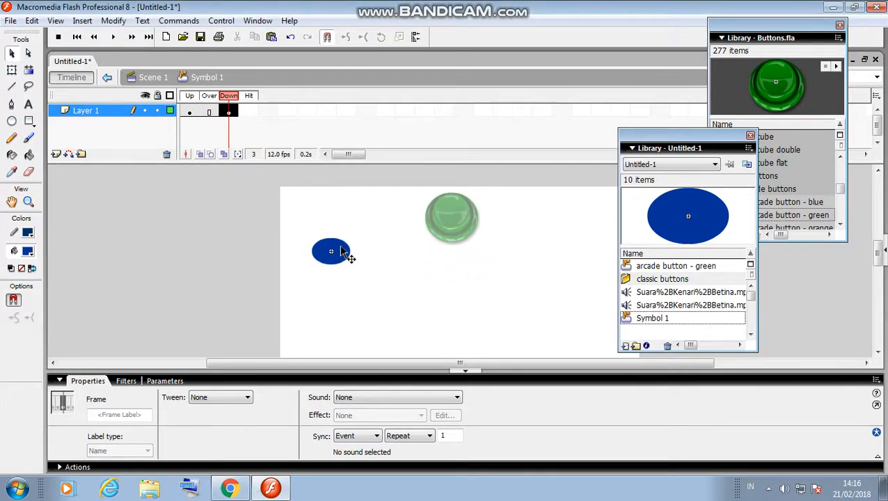
# Assign the 'Suara%2BKenari%2BBetina.mp3 copy' sound to Symbol 1's Down frame.
pyautogui.click(11, 53)
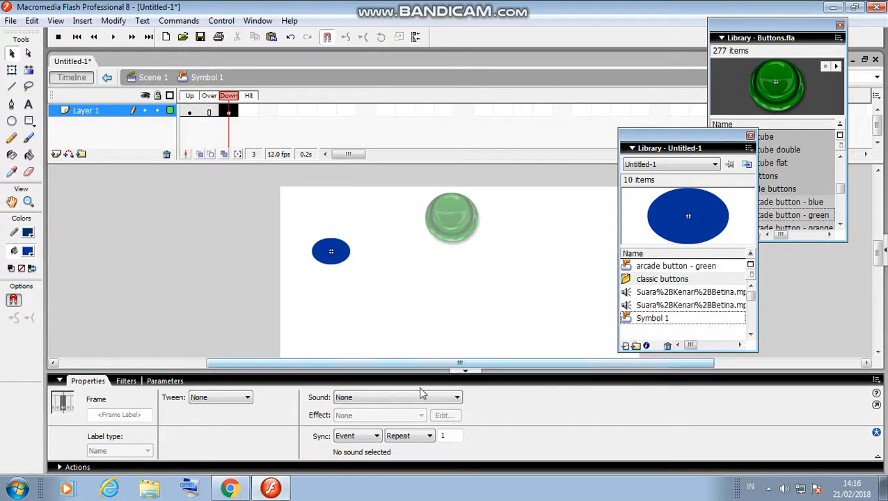
pyautogui.click(421, 398)
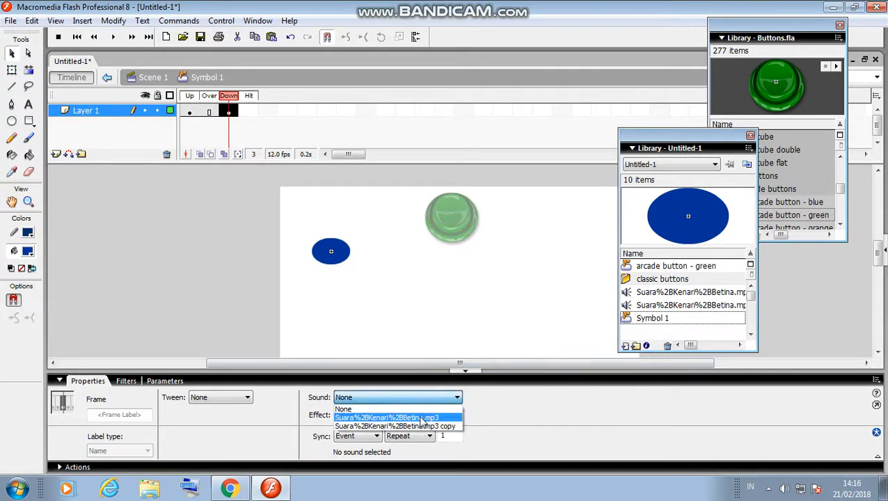
pyautogui.click(420, 426)
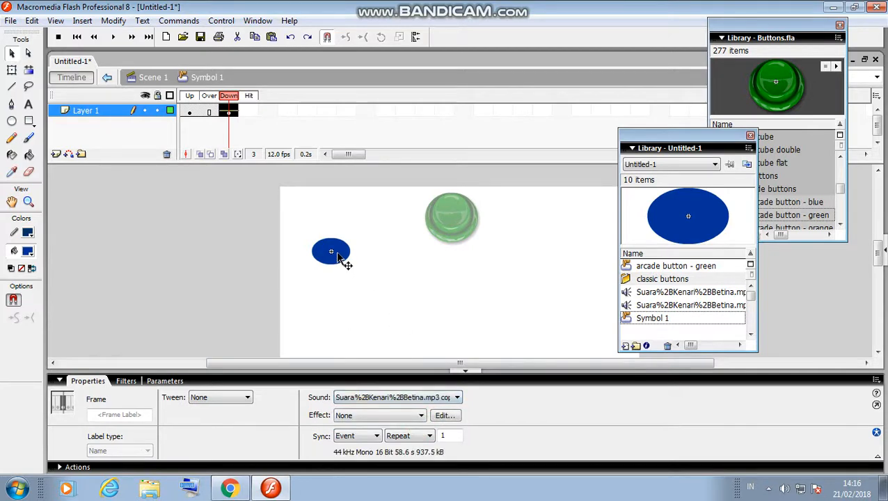
pyautogui.click(340, 256)
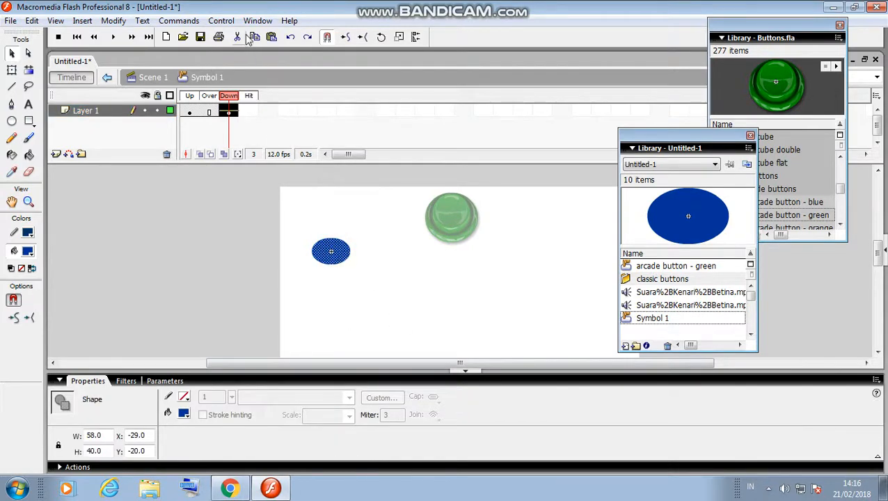
pyautogui.click(221, 20)
pyautogui.click(271, 118)
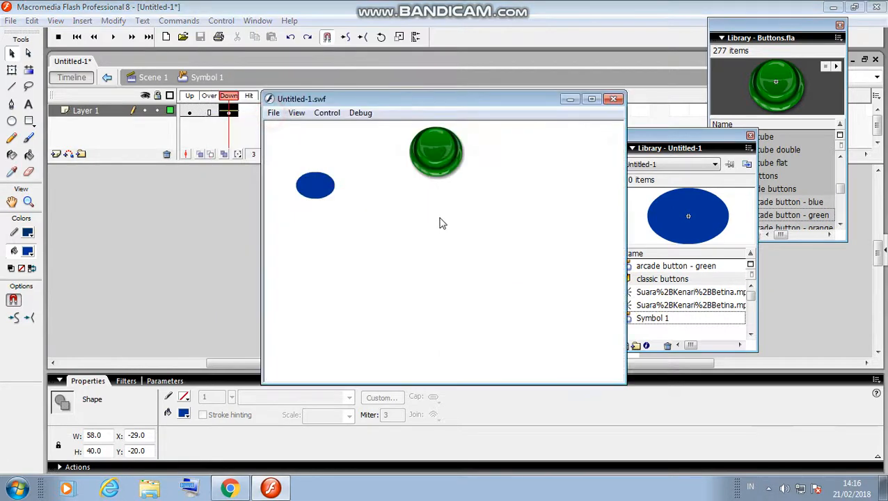
pyautogui.click(438, 172)
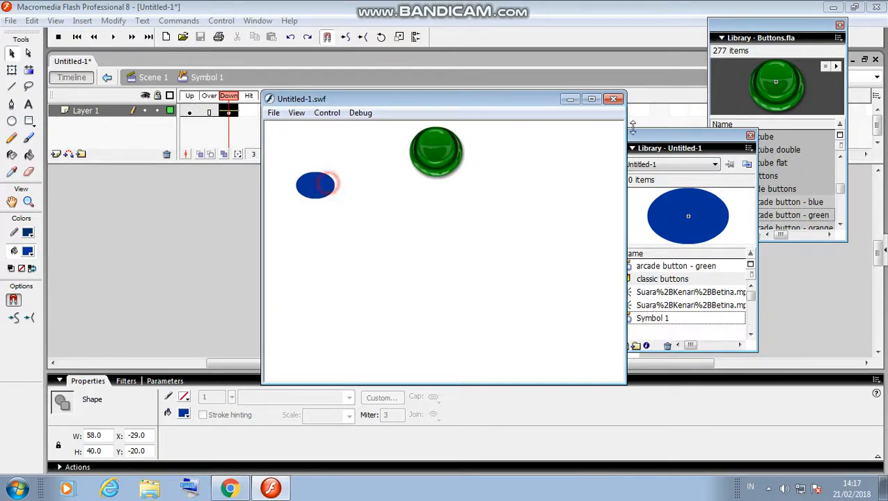
pyautogui.click(614, 100)
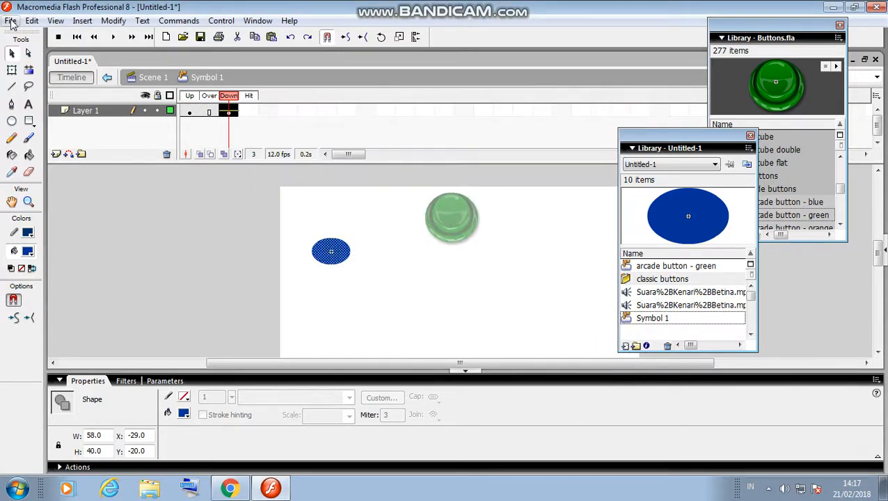
# In the Save dialog, browse to Local Disk (D:) and create a folder named xi-mipa 6.
pyautogui.click(10, 21)
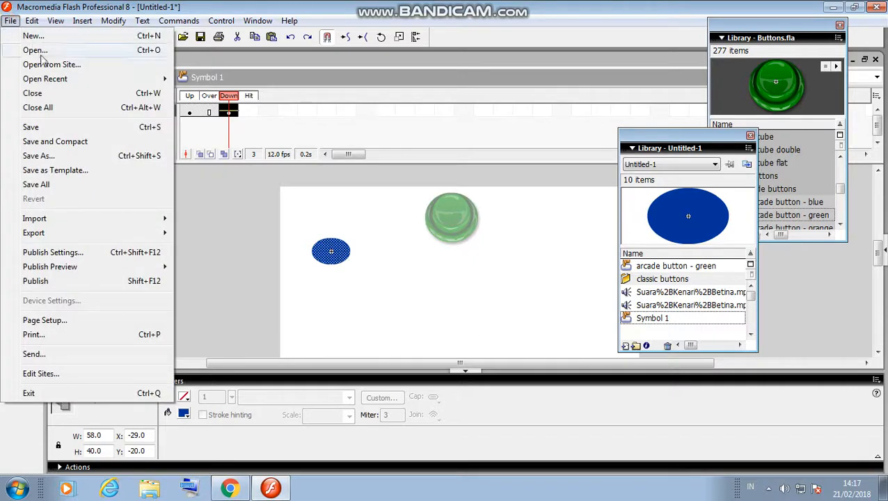
pyautogui.click(52, 125)
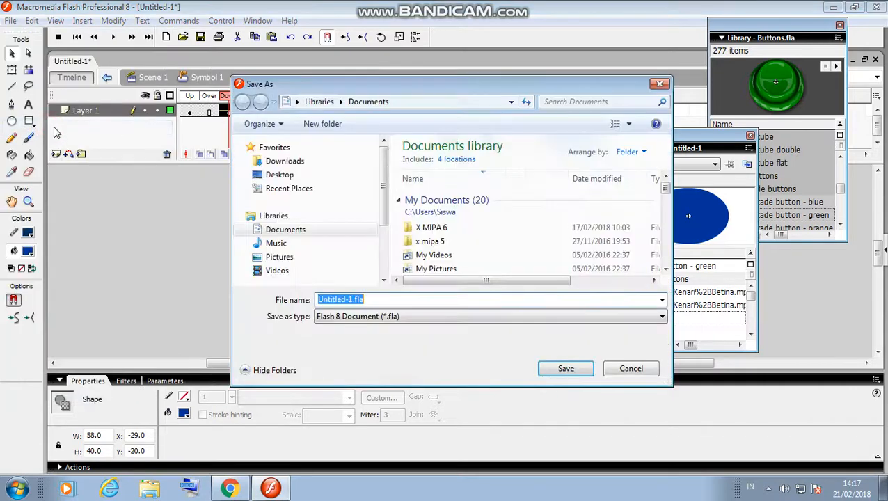
pyautogui.scroll(-2, 383, 204)
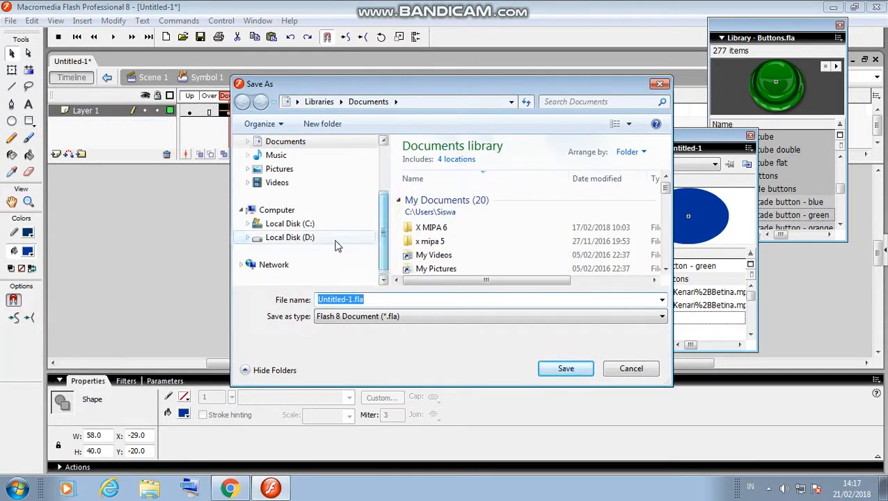
pyautogui.click(337, 240)
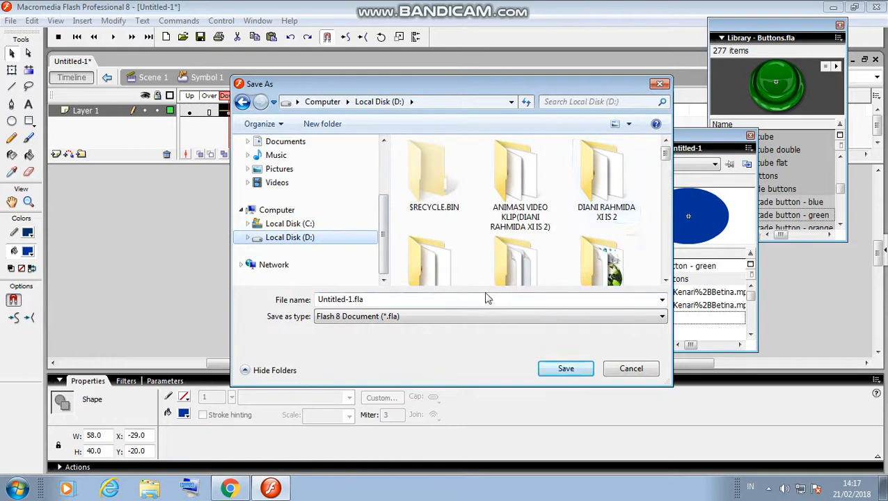
pyautogui.click(372, 300)
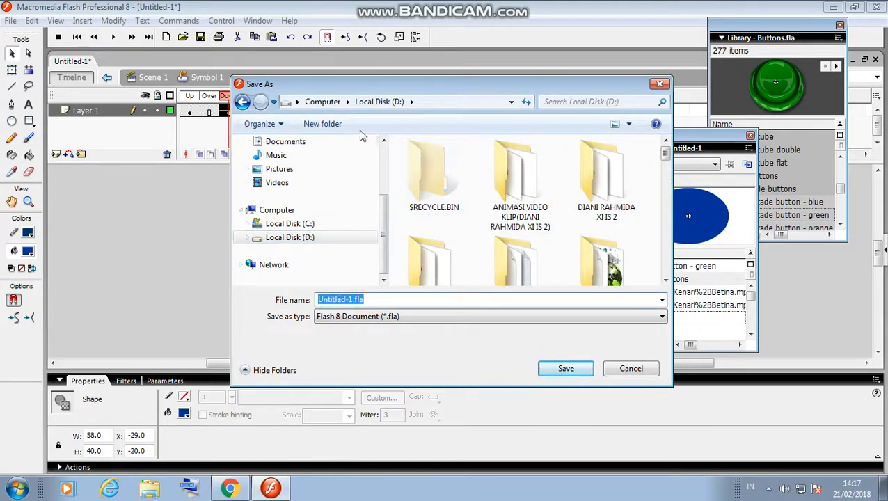
pyautogui.click(331, 124)
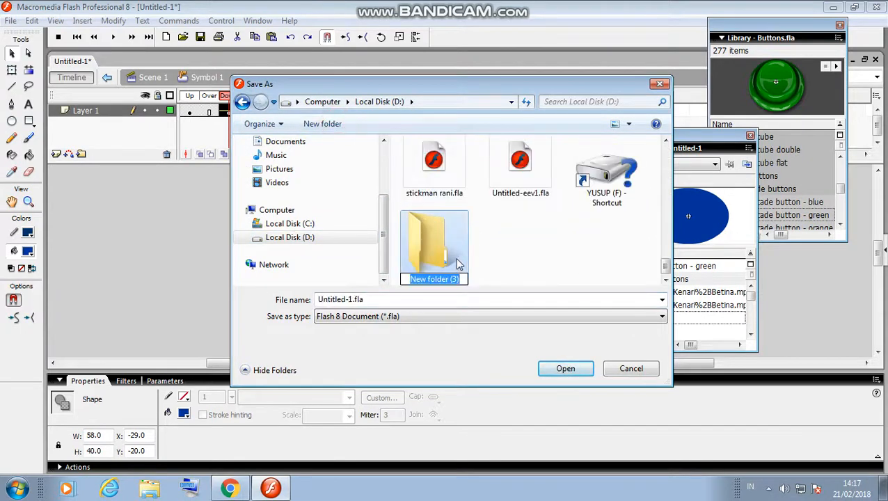
pyautogui.press('BackSpace')
pyautogui.write('xi')
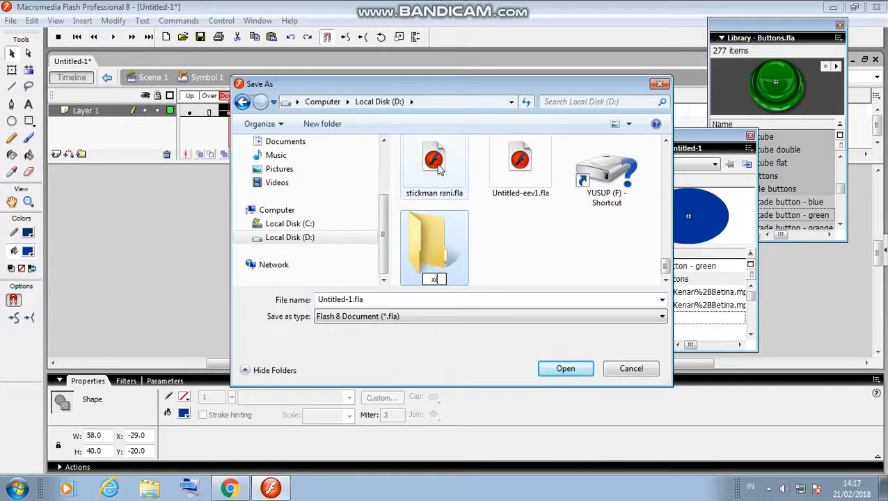
pyautogui.write('-mipa ')
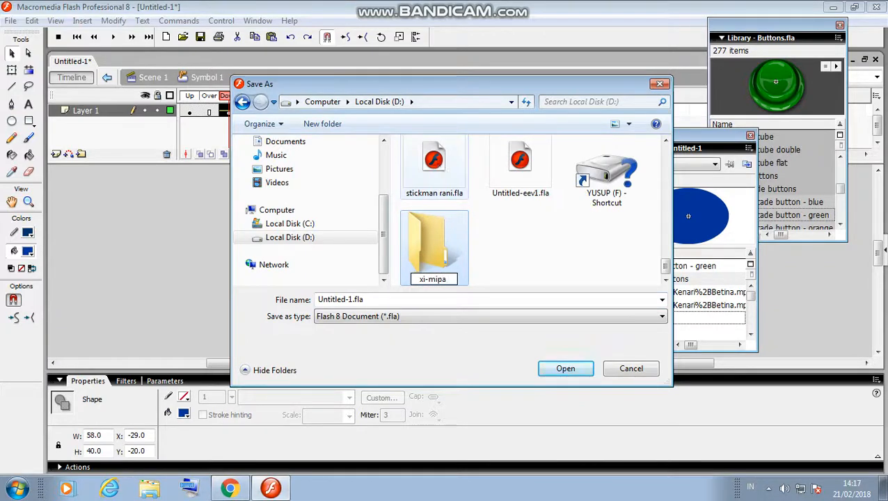
pyautogui.write('6')
pyautogui.click(383, 293)
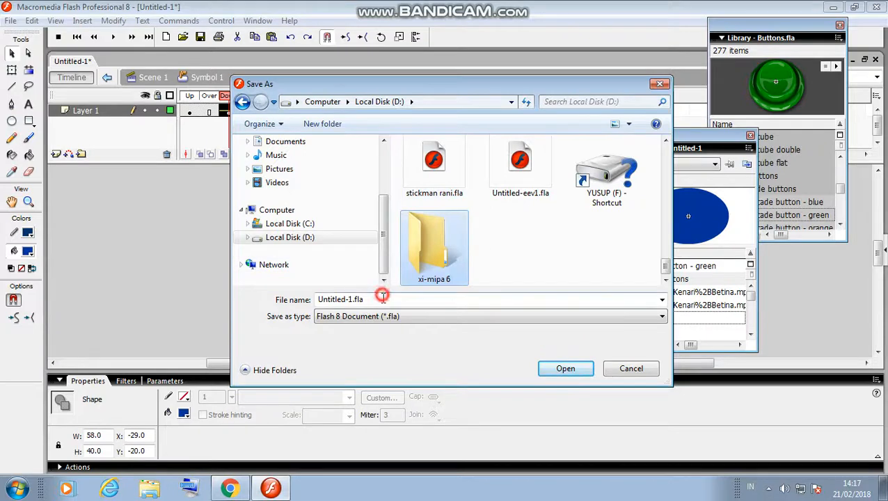
# Save the movie as an .fla named after the student, then stop the screen recording.
pyautogui.click(377, 296)
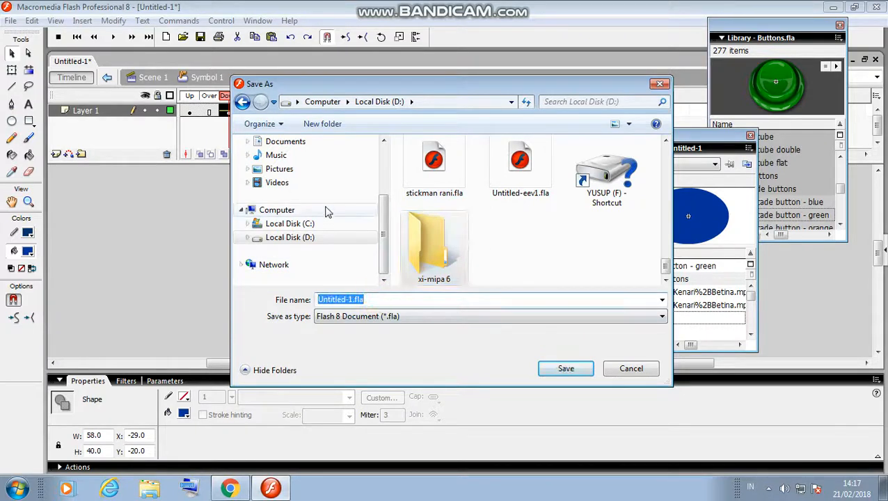
pyautogui.press('BackSpace')
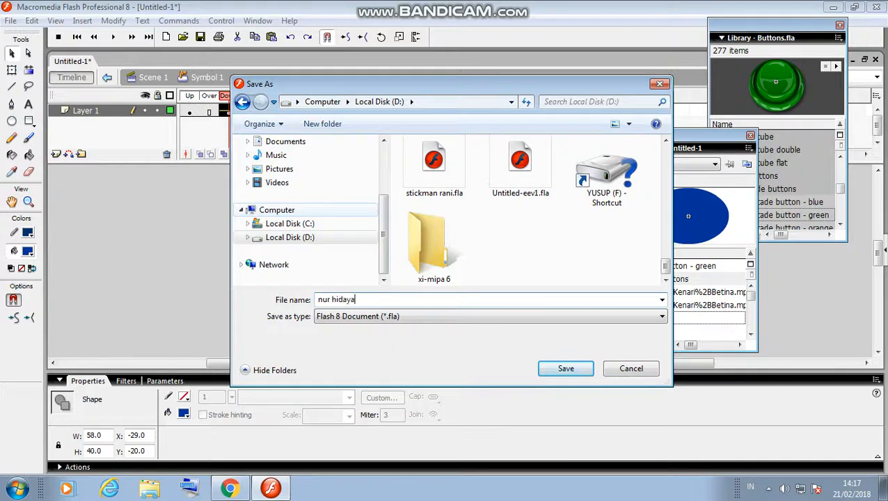
pyautogui.press('Return')
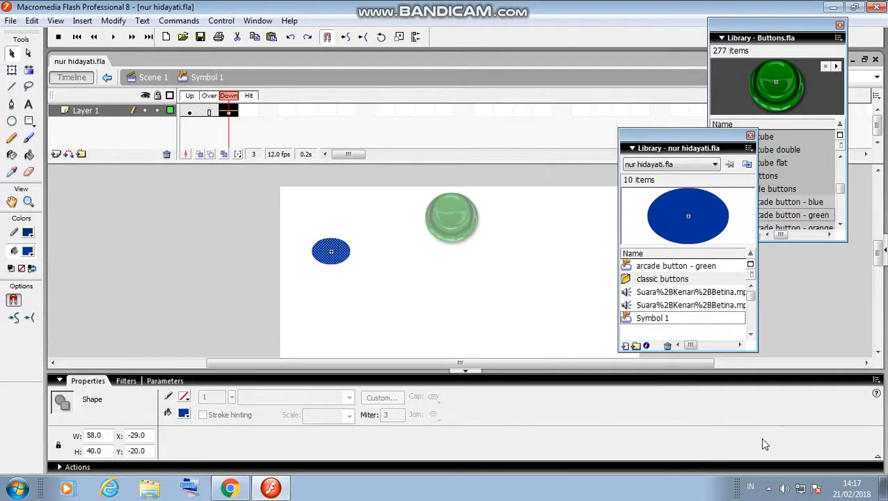
pyautogui.click(768, 489)
pyautogui.click(778, 433)
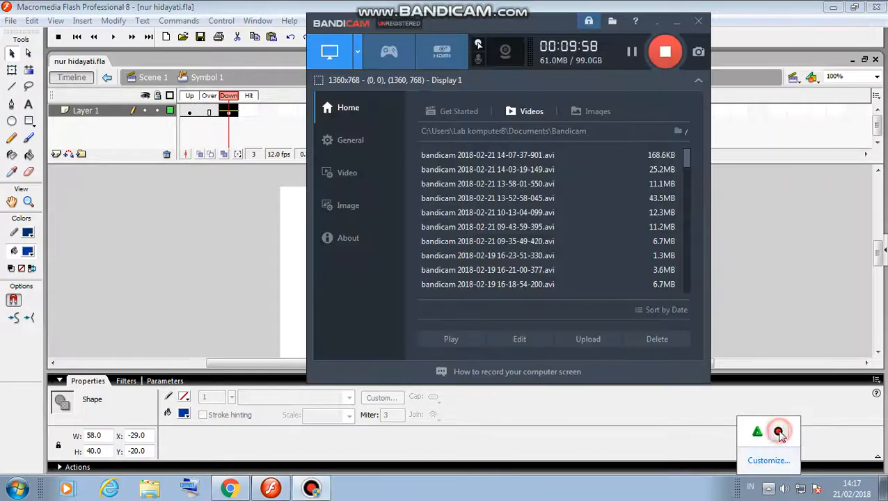